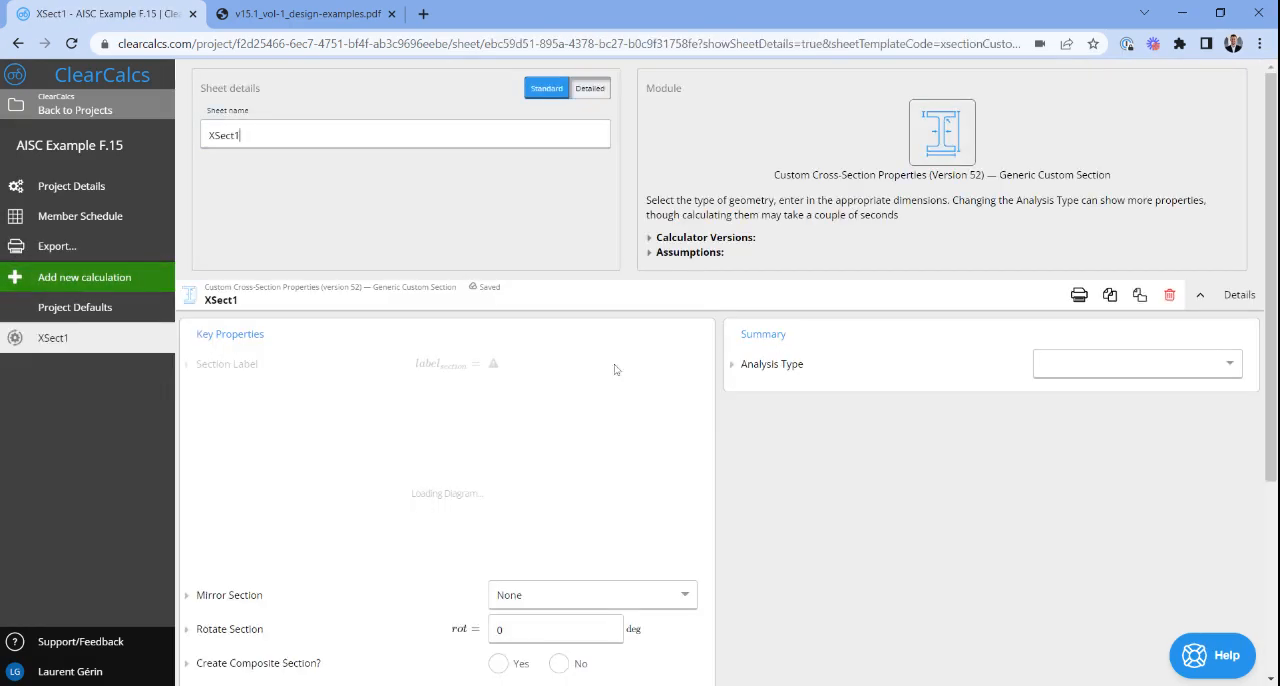
- Set the cross-section's analysis type to None
{"action": "left_click", "coordinate": [1067, 360]}
{"action": "left_click", "coordinate": [1060, 388]}
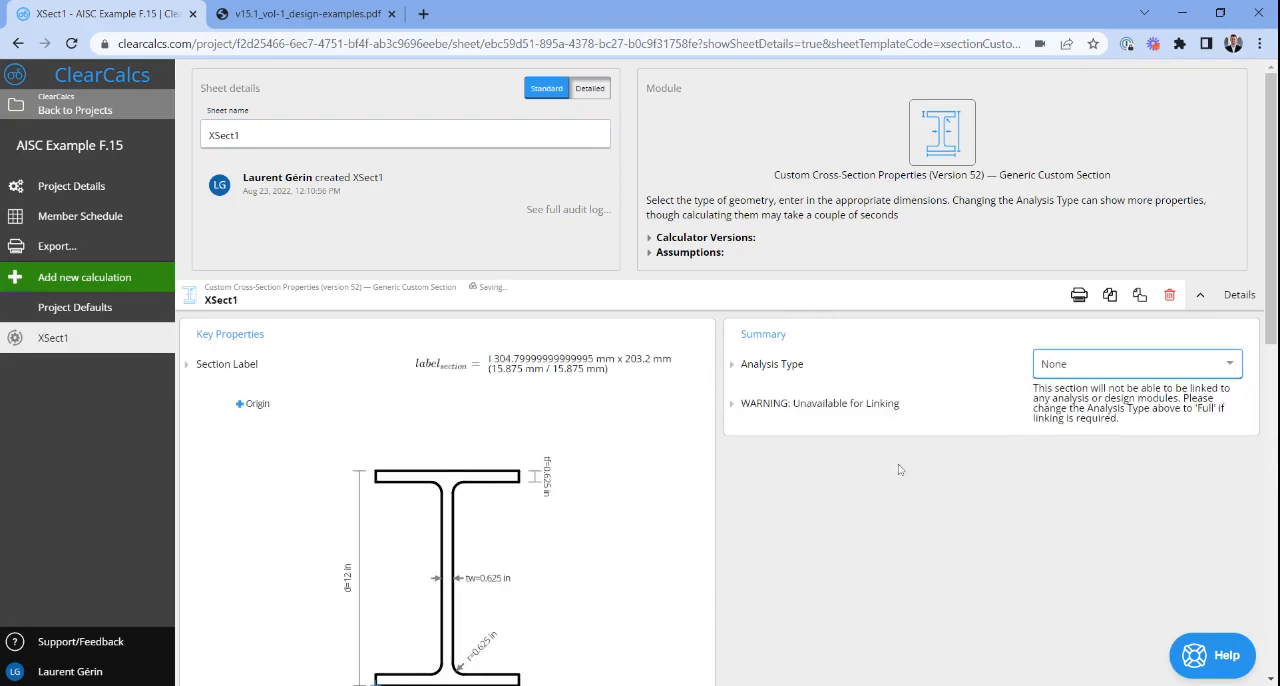
{"action": "scroll", "coordinate": [898, 464], "scroll_direction": "down", "scroll_amount": 4}
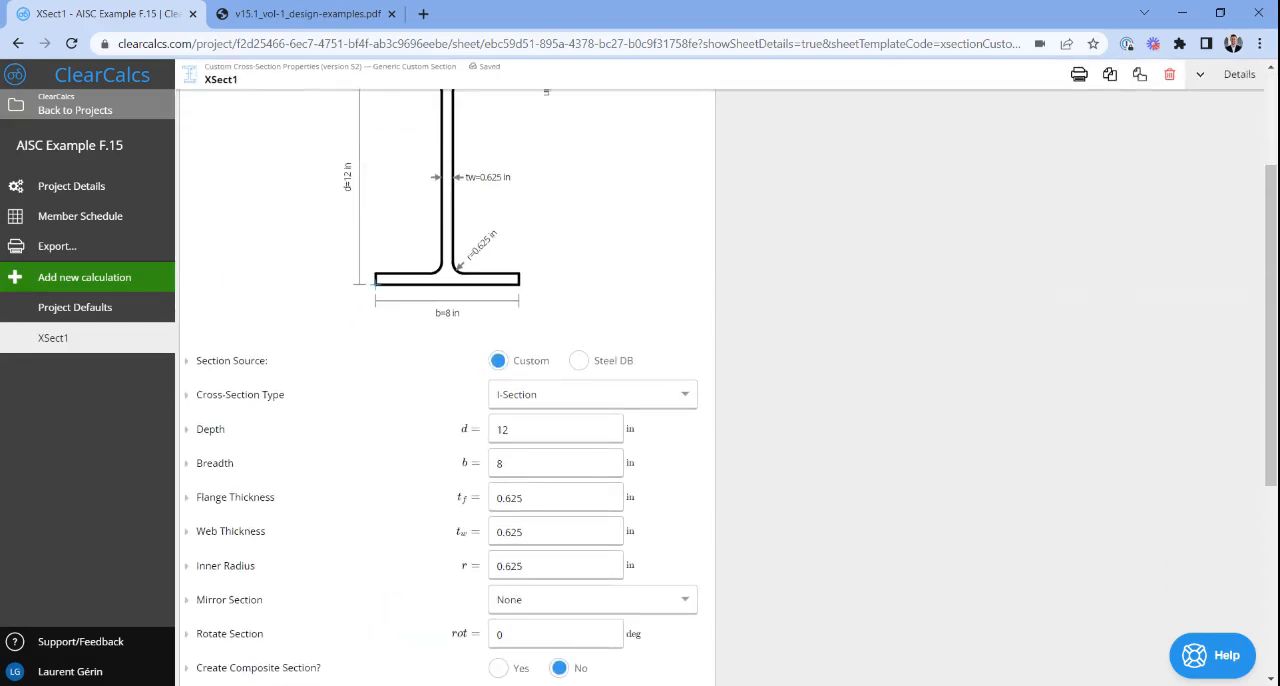
{"action": "scroll", "coordinate": [722, 388], "scroll_direction": "up", "scroll_amount": 1}
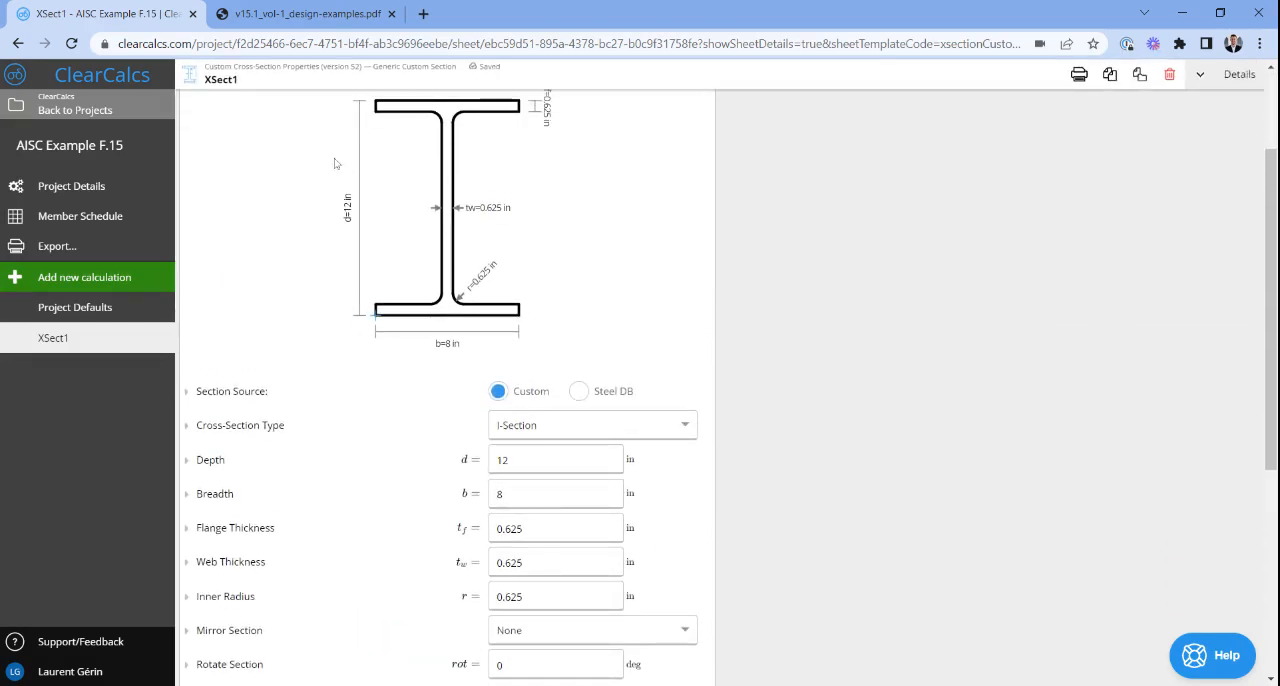
- Check the plate girder geometry in the AISC design-examples PDF and set the I-section's inner radius to 0 in
{"action": "left_click", "coordinate": [305, 14]}
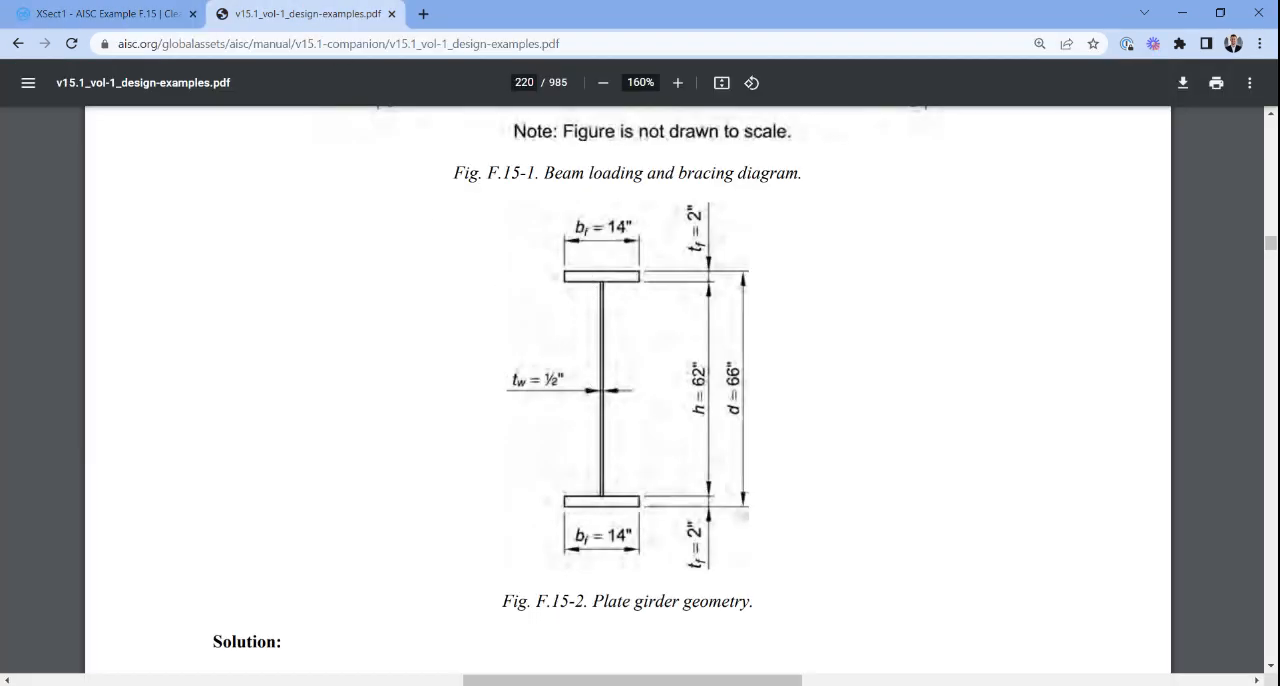
{"action": "key", "text": "ctrl+shift+Tab"}
{"action": "left_click", "coordinate": [555, 597]}
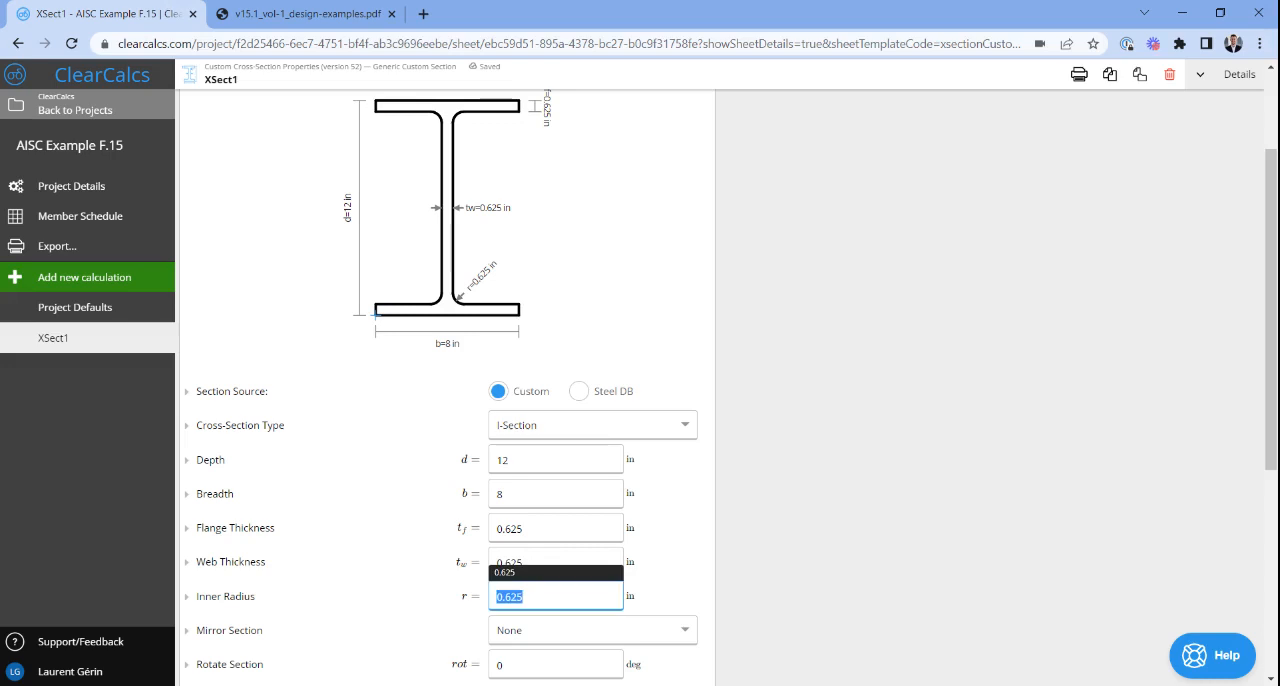
{"action": "type", "text": "0"}
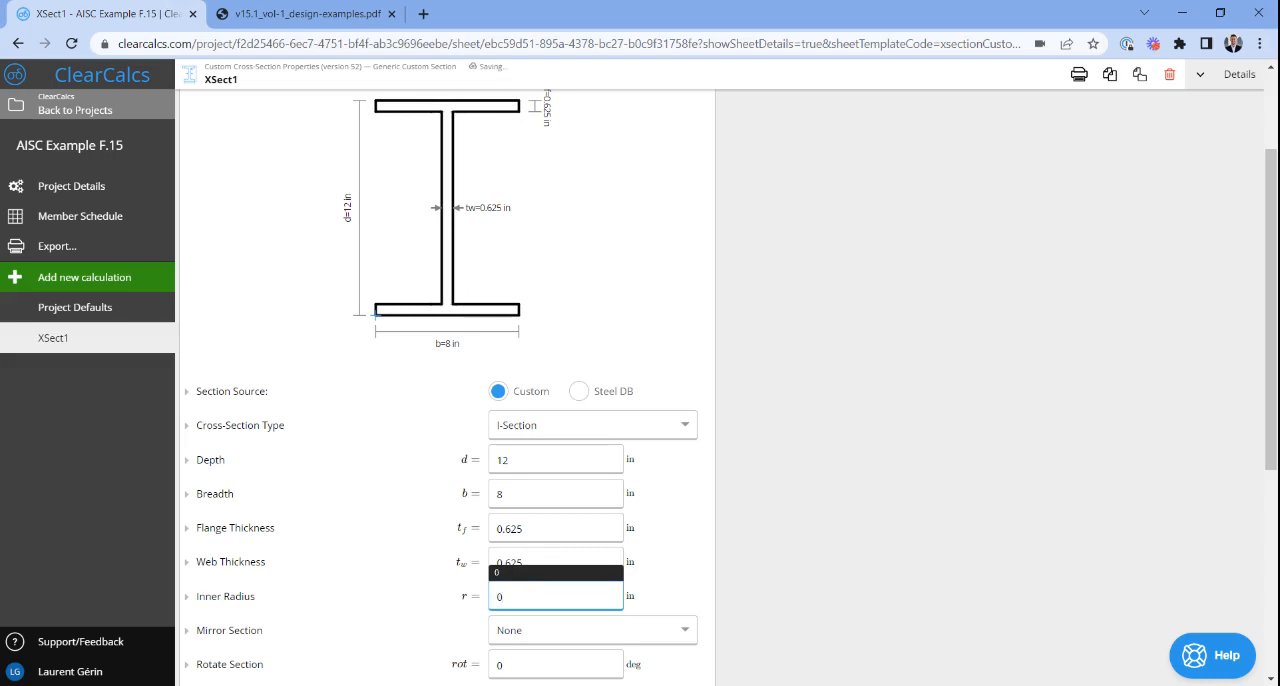
{"action": "scroll", "coordinate": [442, 284], "scroll_direction": "up", "scroll_amount": 1}
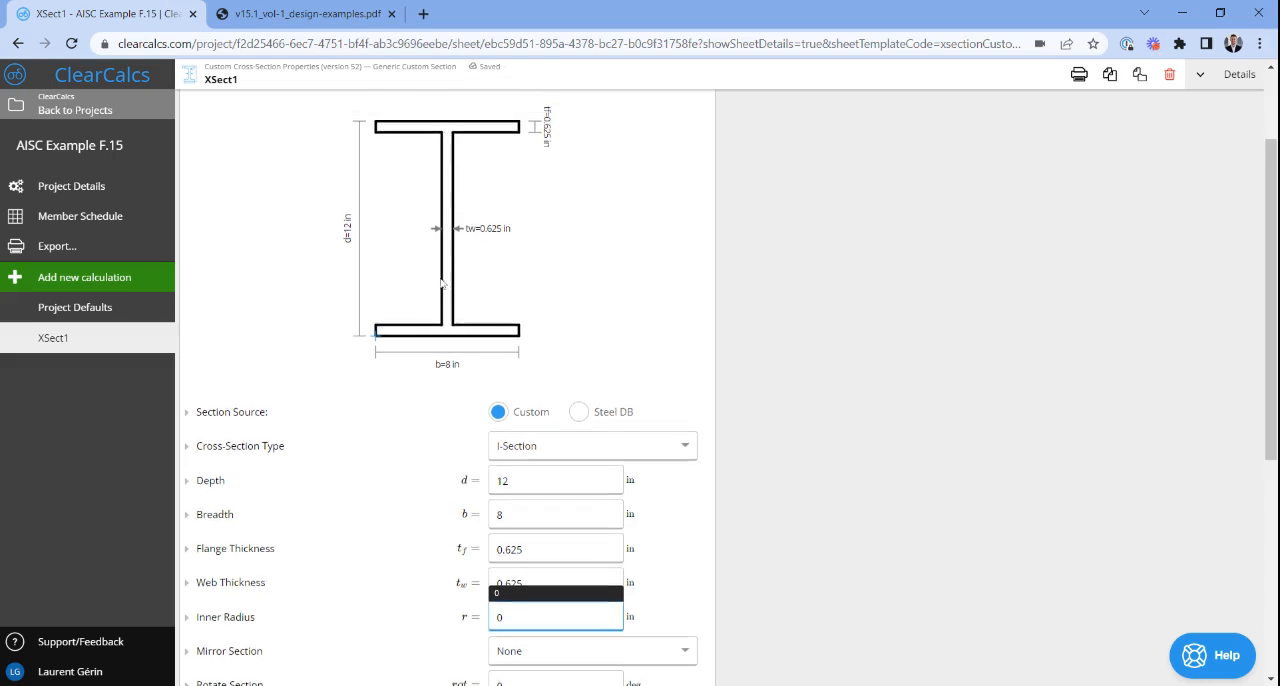
{"action": "scroll", "coordinate": [514, 419], "scroll_direction": "up", "scroll_amount": 1}
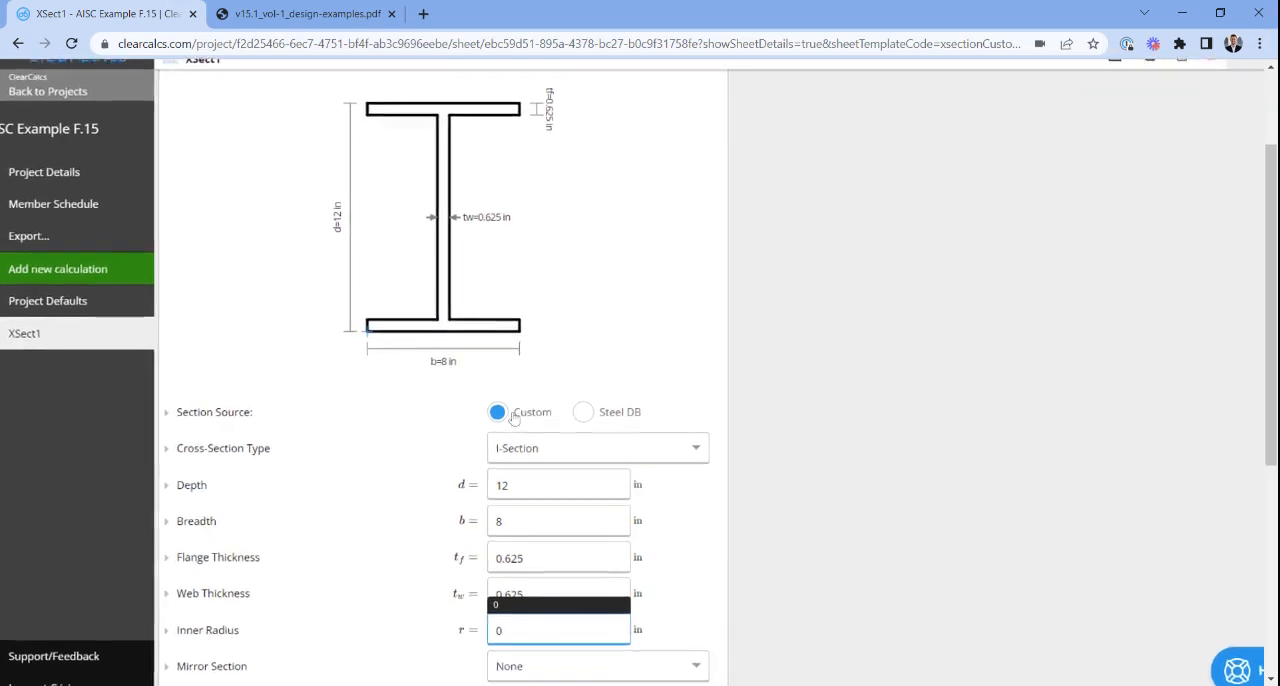
{"action": "scroll", "coordinate": [514, 419], "scroll_direction": "up", "scroll_amount": 1}
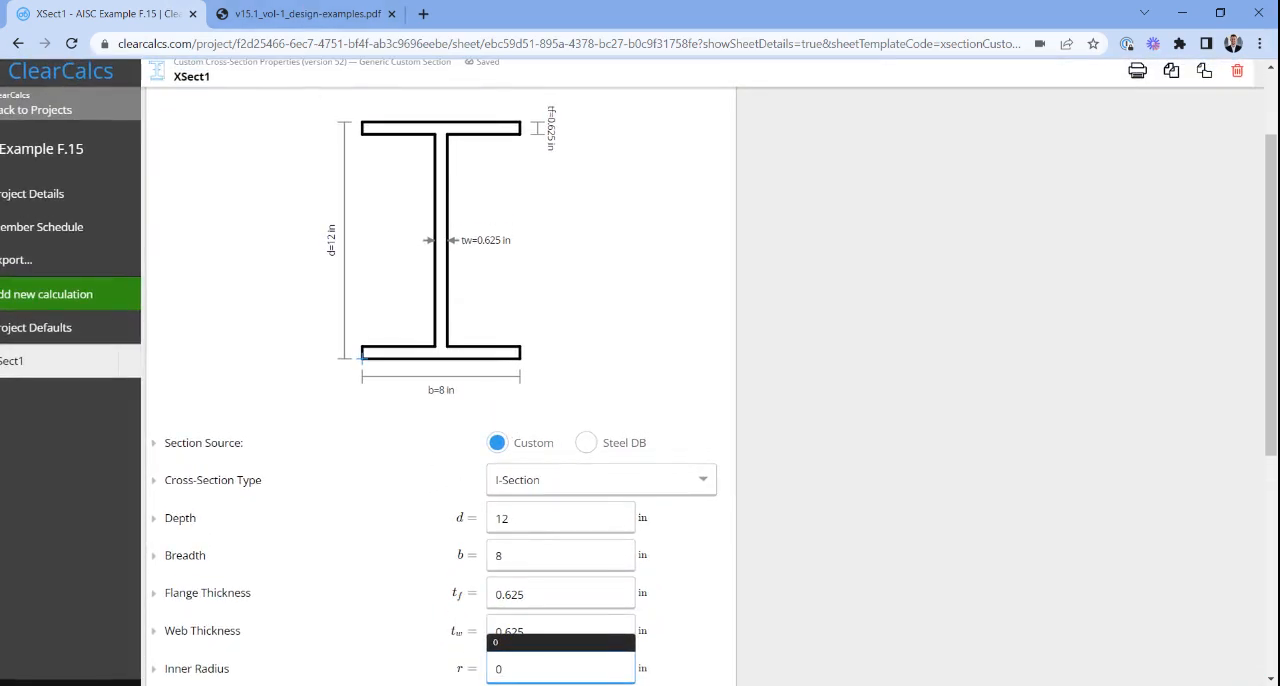
{"action": "scroll", "coordinate": [441, 371], "scroll_direction": "down", "scroll_amount": 1}
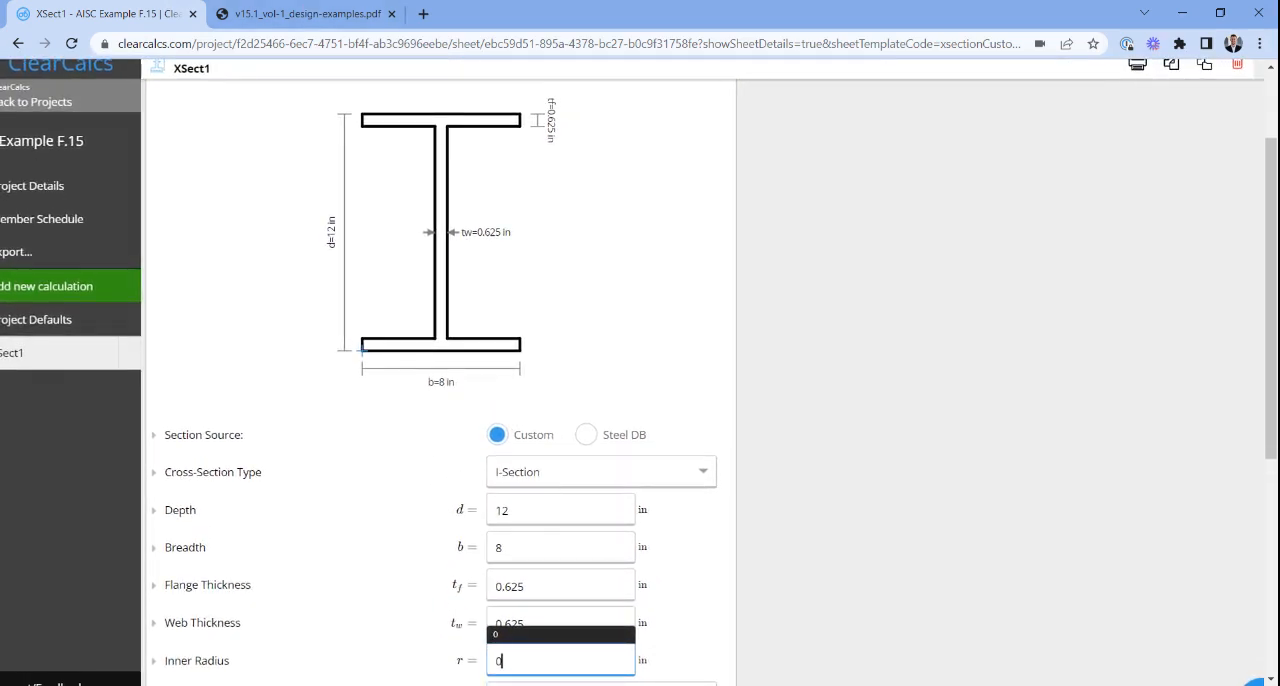
{"action": "left_click", "coordinate": [668, 515]}
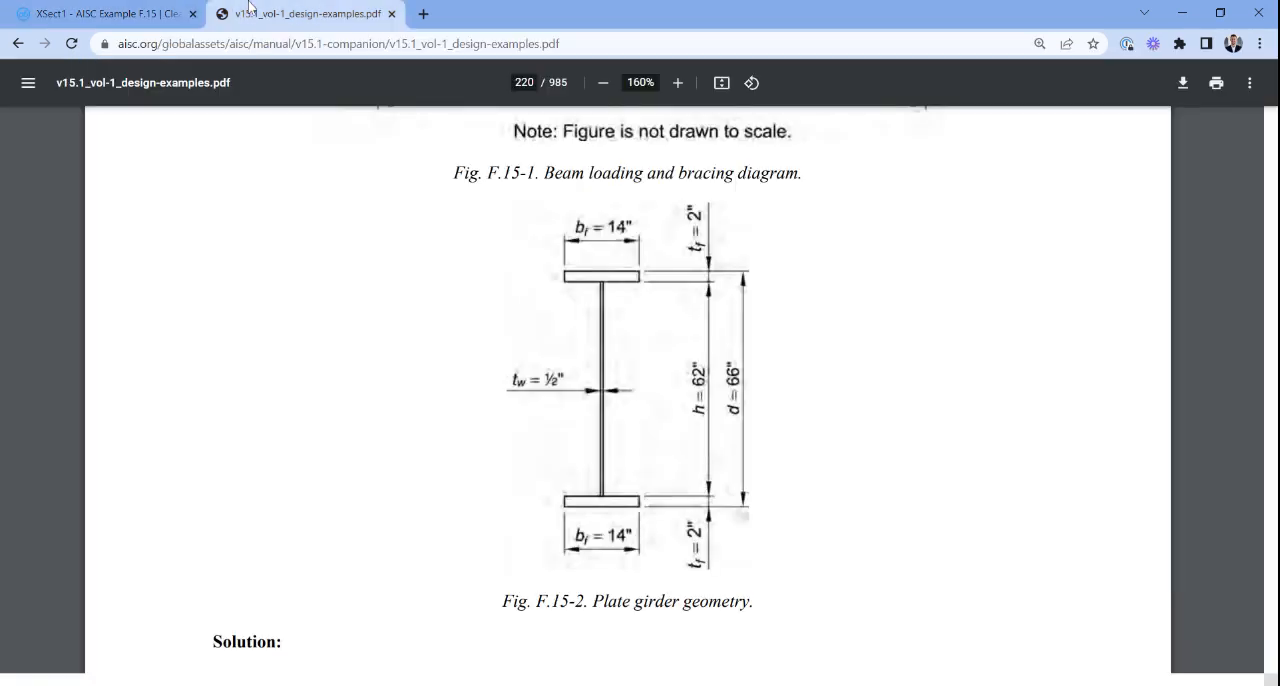
- Consult the girder figure in the PDF again and set the section's depth to 66 in and breadth to 14 in
{"action": "left_click", "coordinate": [240, 14]}
{"action": "left_click", "coordinate": [121, 14]}
{"action": "left_click", "coordinate": [490, 510]}
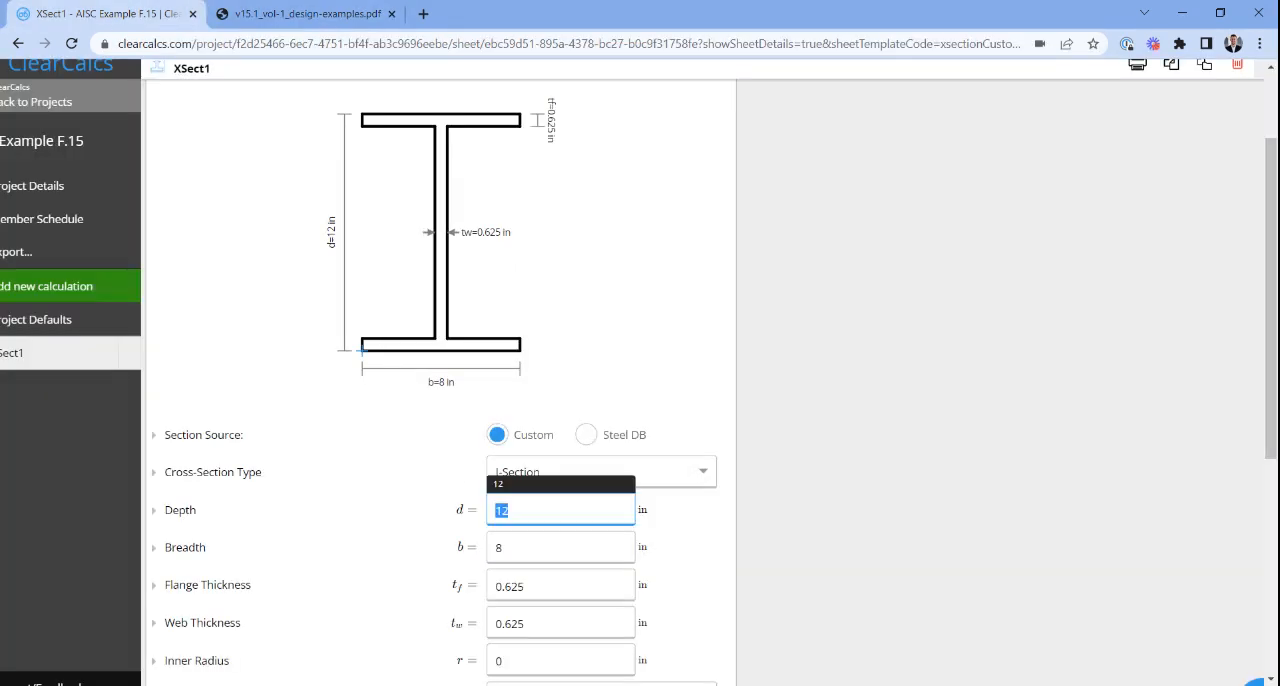
{"action": "type", "text": "66"}
{"action": "key", "text": "Tab"}
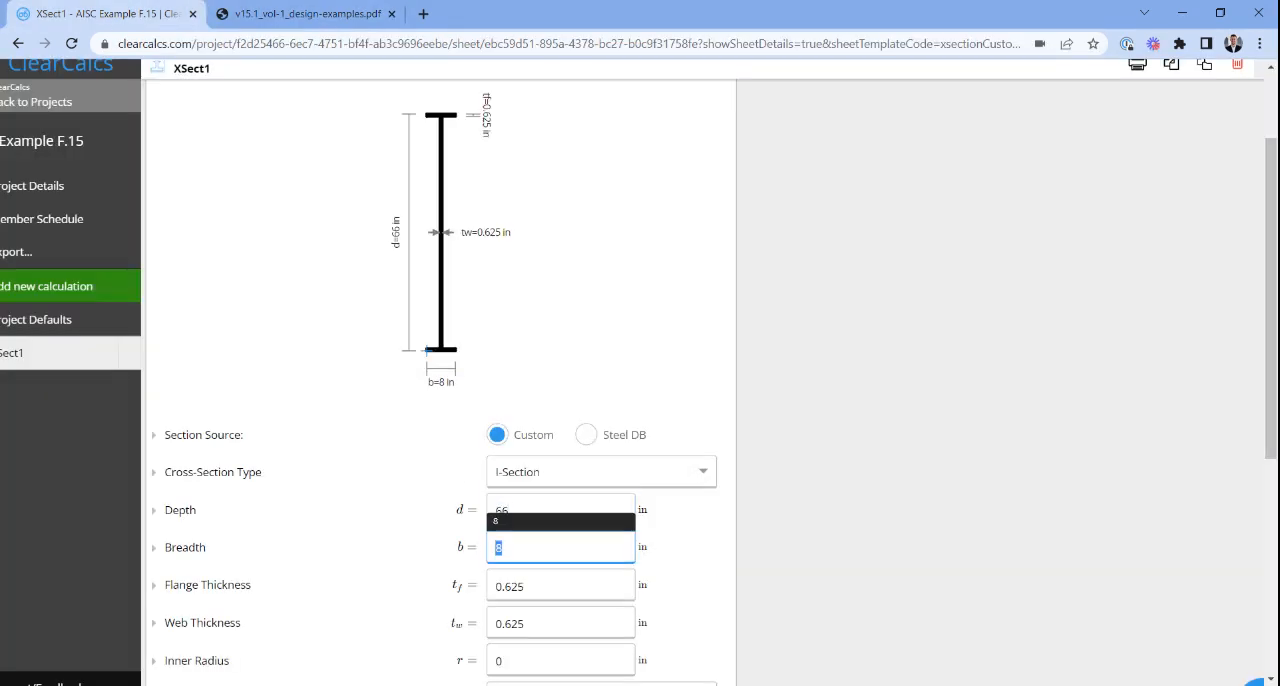
{"action": "type", "text": "14"}
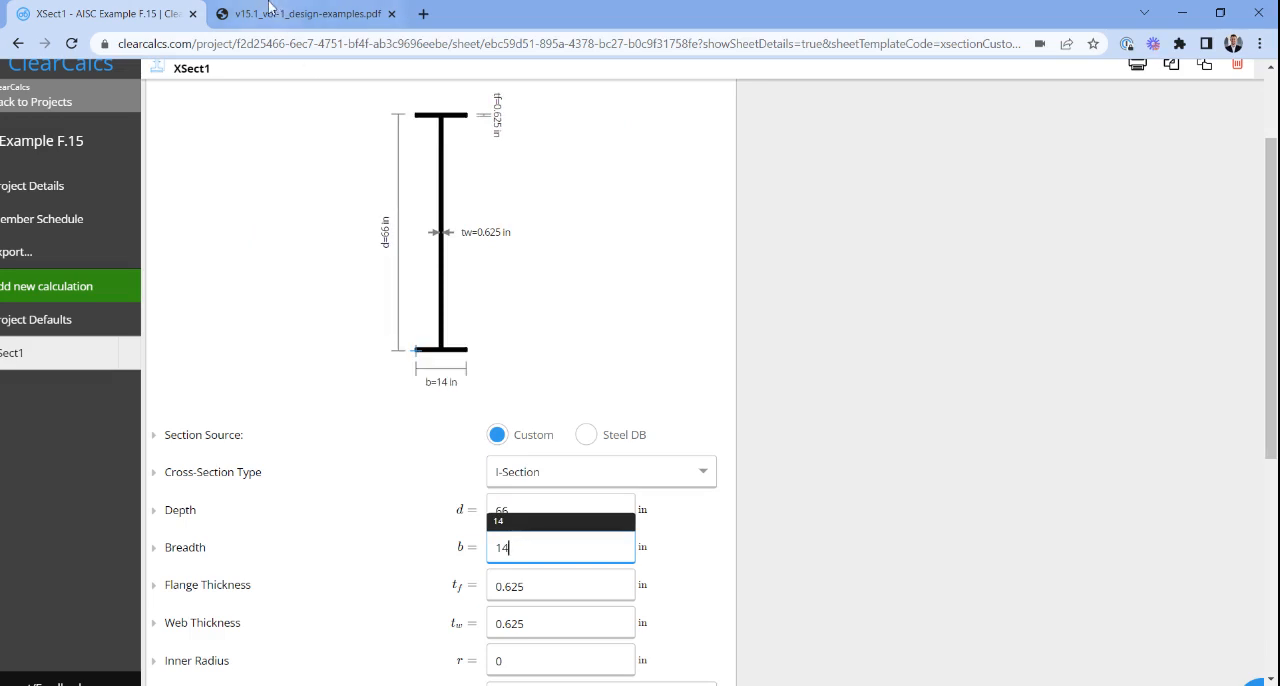
- Look up the plate thicknesses in the PDF figure and set the flange thickness to 2 in and web thickness to 1/2 in
{"action": "left_click", "coordinate": [280, 16]}
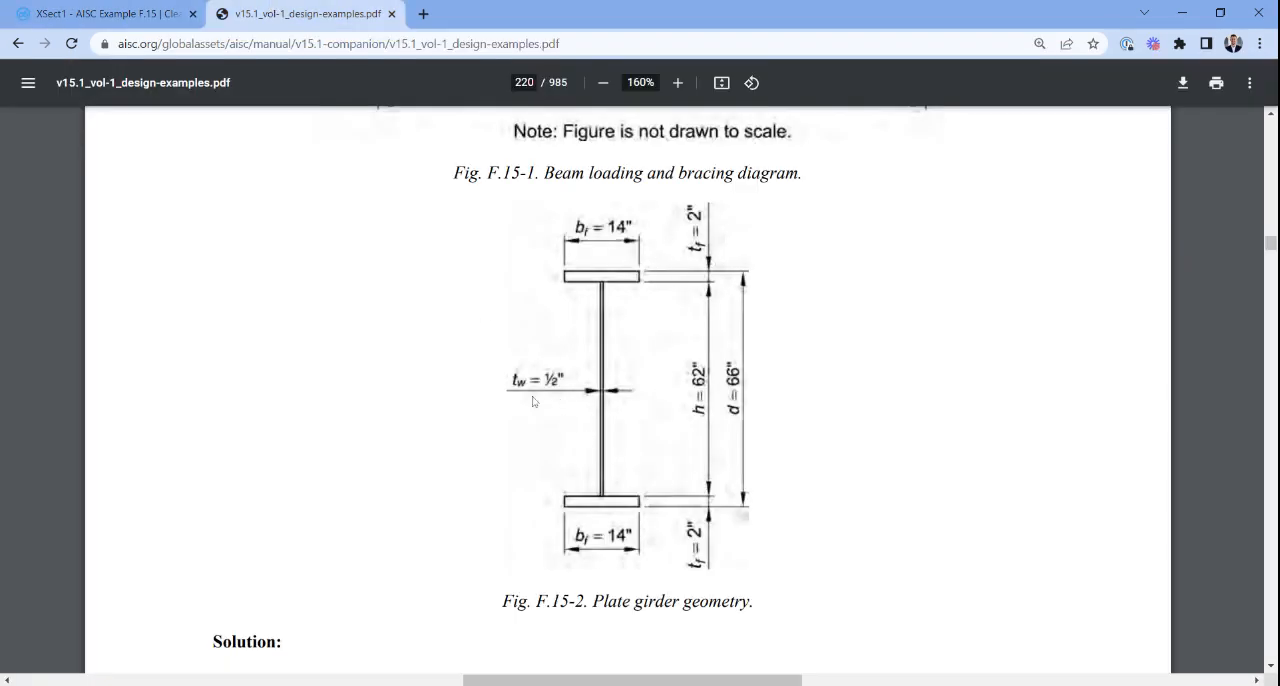
{"action": "left_click", "coordinate": [150, 14]}
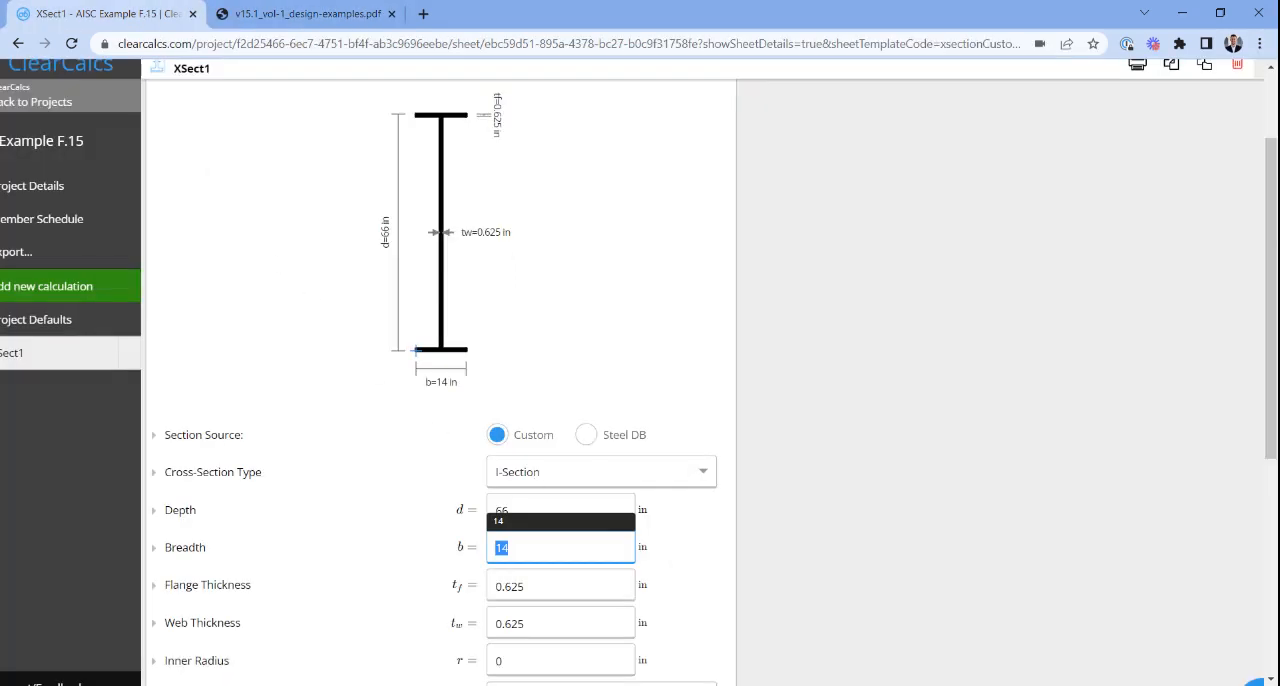
{"action": "key", "text": "Tab"}
{"action": "type", "text": "2"}
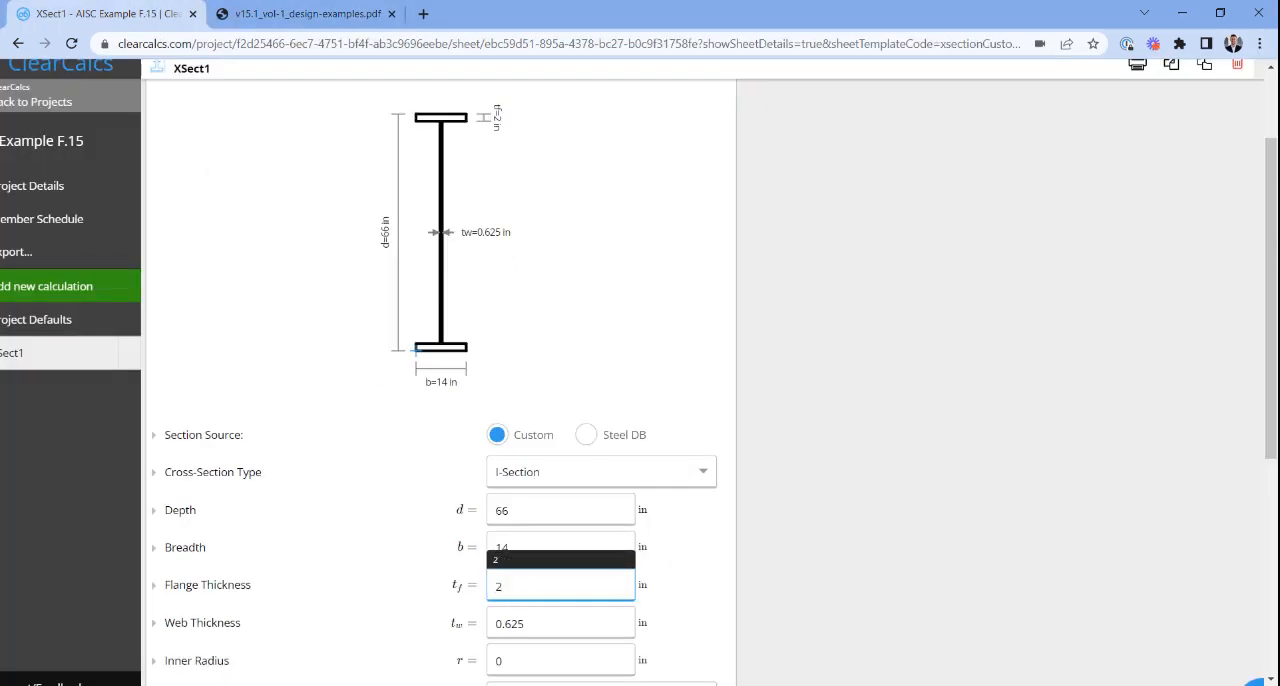
{"action": "key", "text": "Tab"}
{"action": "type", "text": "1/2"}
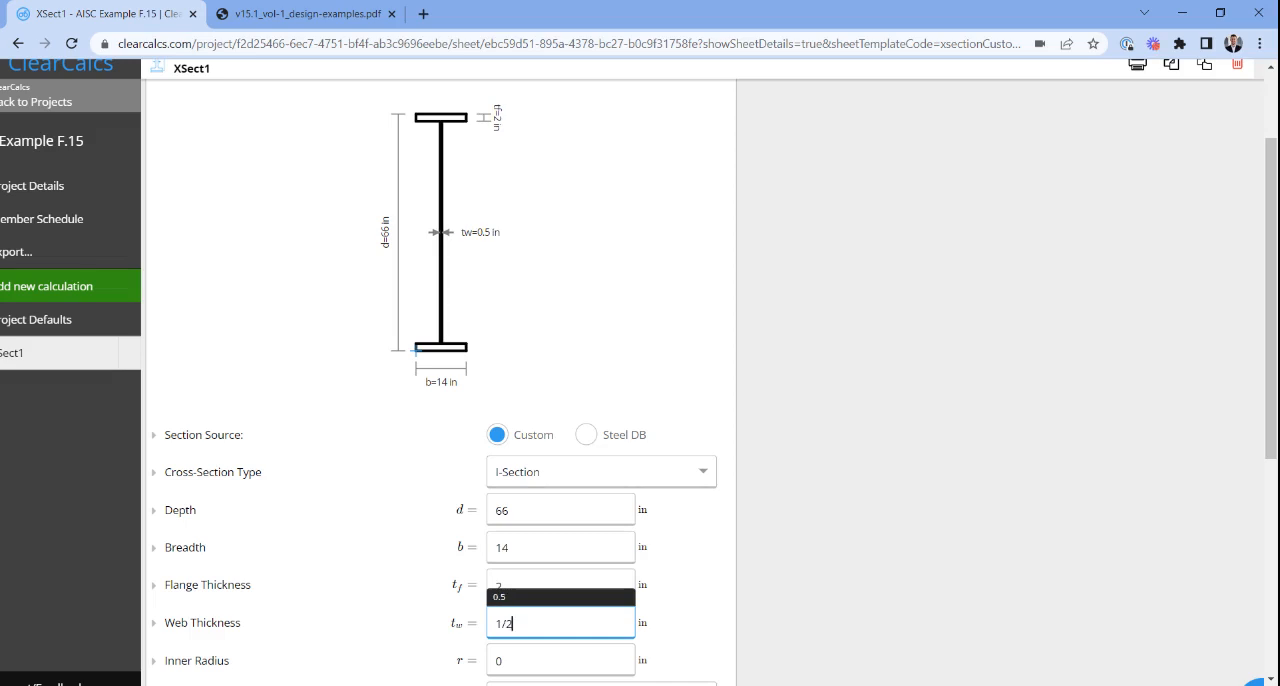
{"action": "left_click", "coordinate": [815, 488]}
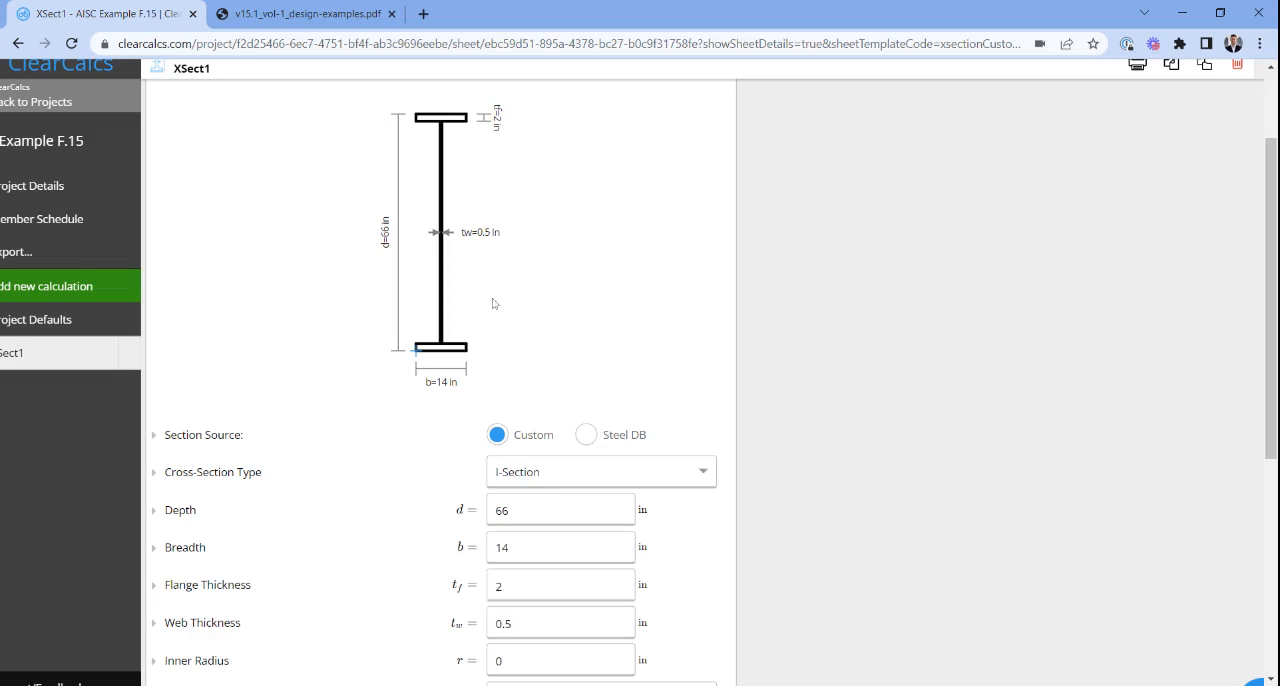
- Set the analysis type to Full (required for linking to design)
{"action": "scroll", "coordinate": [492, 303], "scroll_direction": "down", "scroll_amount": 1}
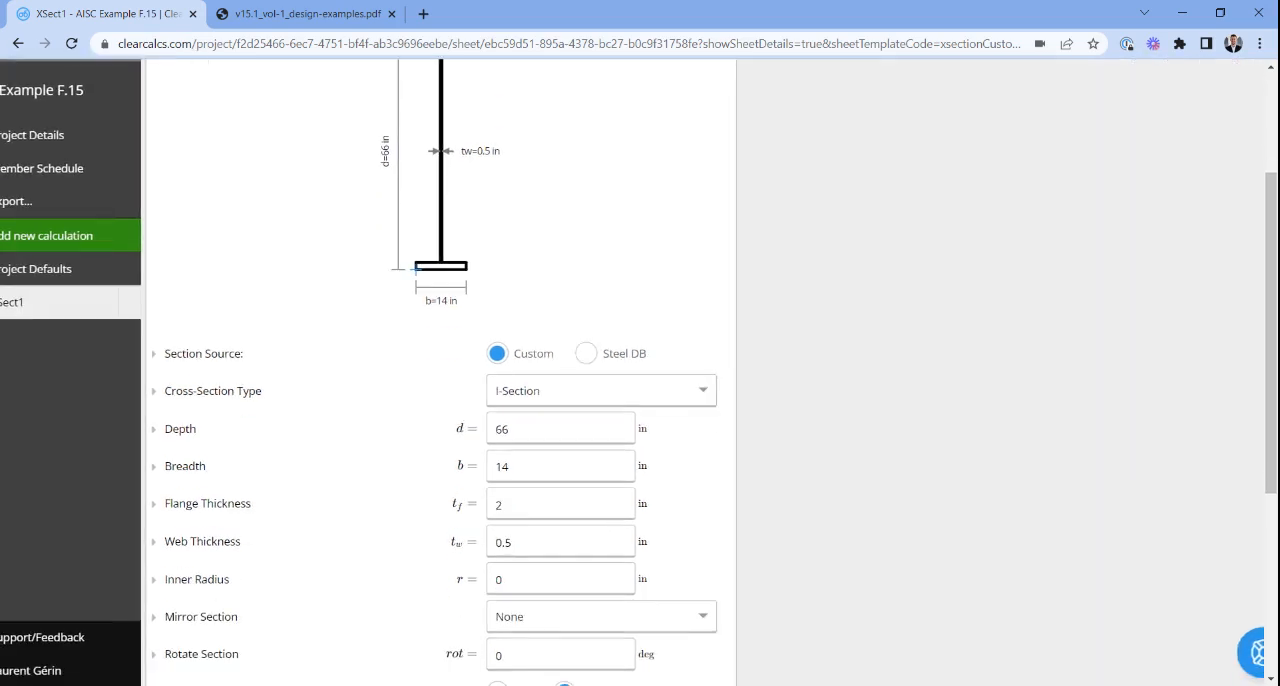
{"action": "scroll", "coordinate": [492, 372], "scroll_direction": "down", "scroll_amount": 1}
{"action": "scroll", "coordinate": [492, 372], "scroll_direction": "up", "scroll_amount": 2}
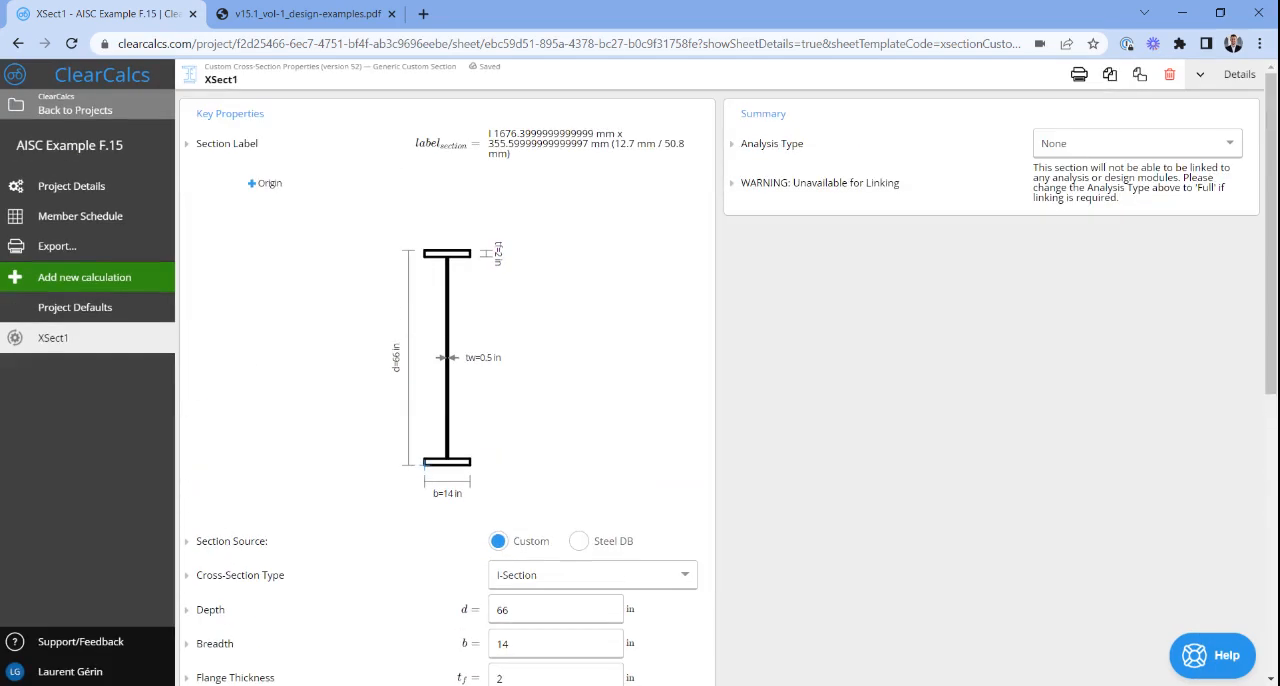
{"action": "left_click", "coordinate": [1131, 143]}
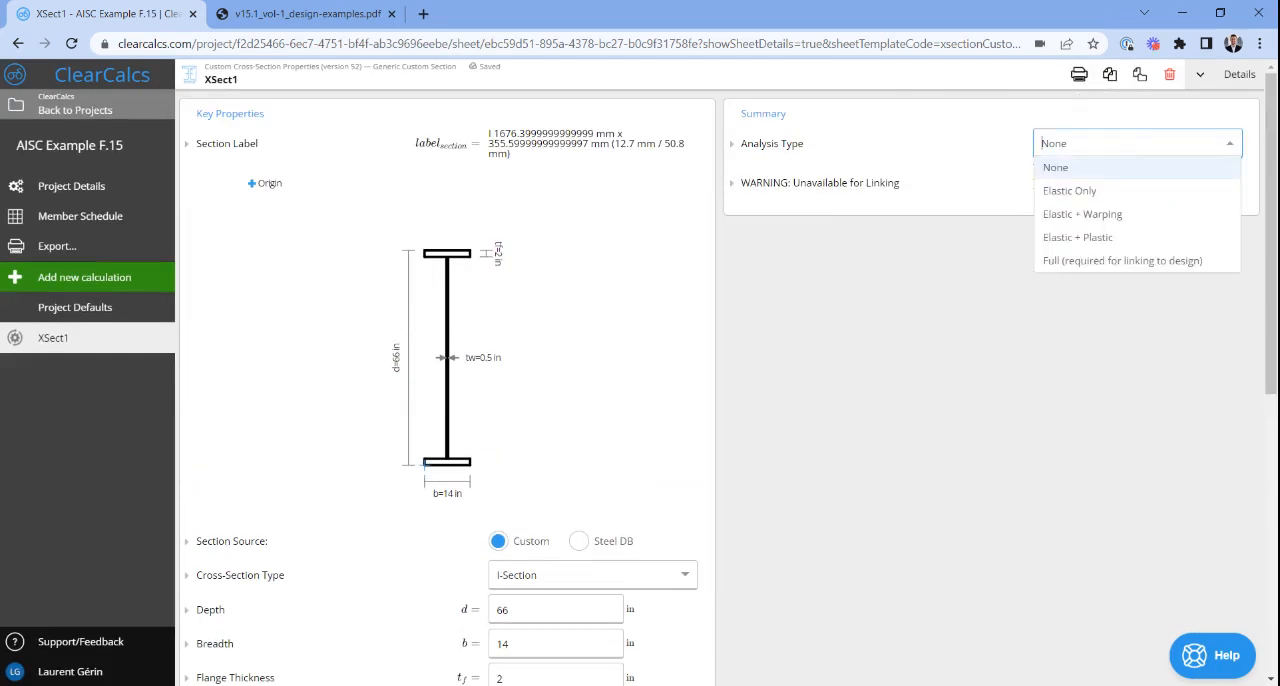
{"action": "left_click", "coordinate": [1091, 262]}
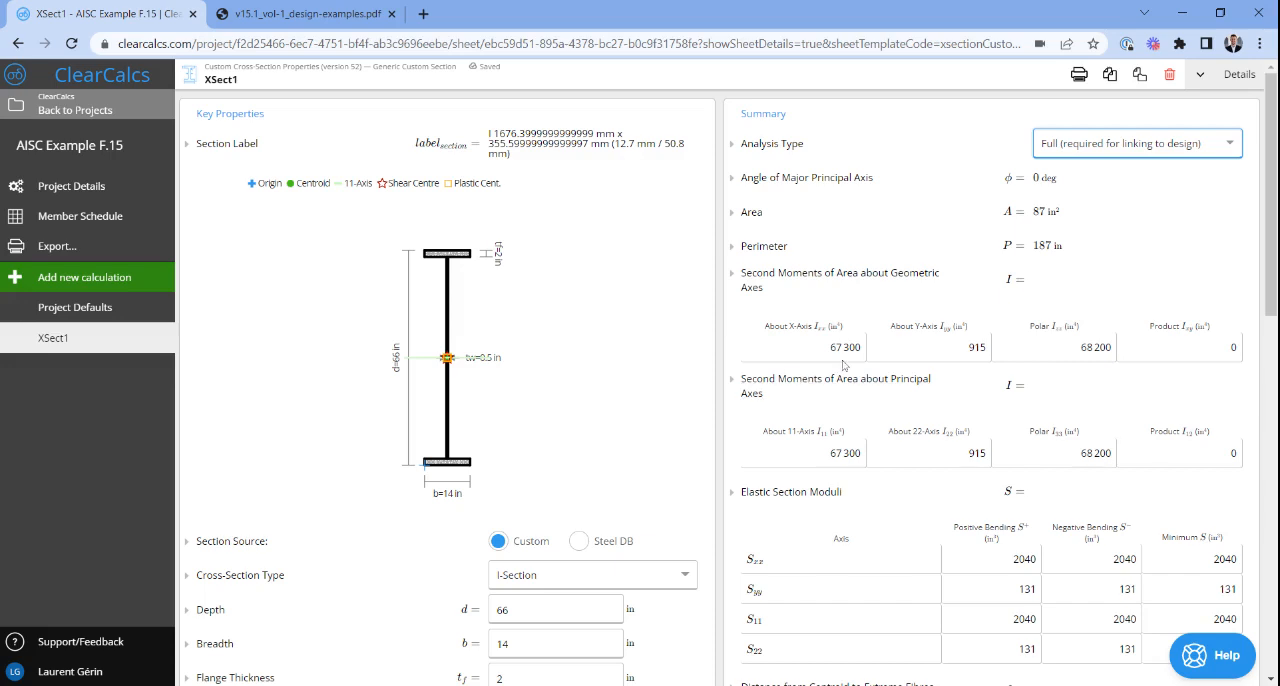
- Compare the section's X-axis second moment of area with Ix in the PDF's Section Properties, and return to the beam loading diagram
{"action": "scroll", "coordinate": [844, 365], "scroll_direction": "up", "scroll_amount": 5}
{"action": "scroll", "coordinate": [844, 365], "scroll_direction": "right", "scroll_amount": 2}
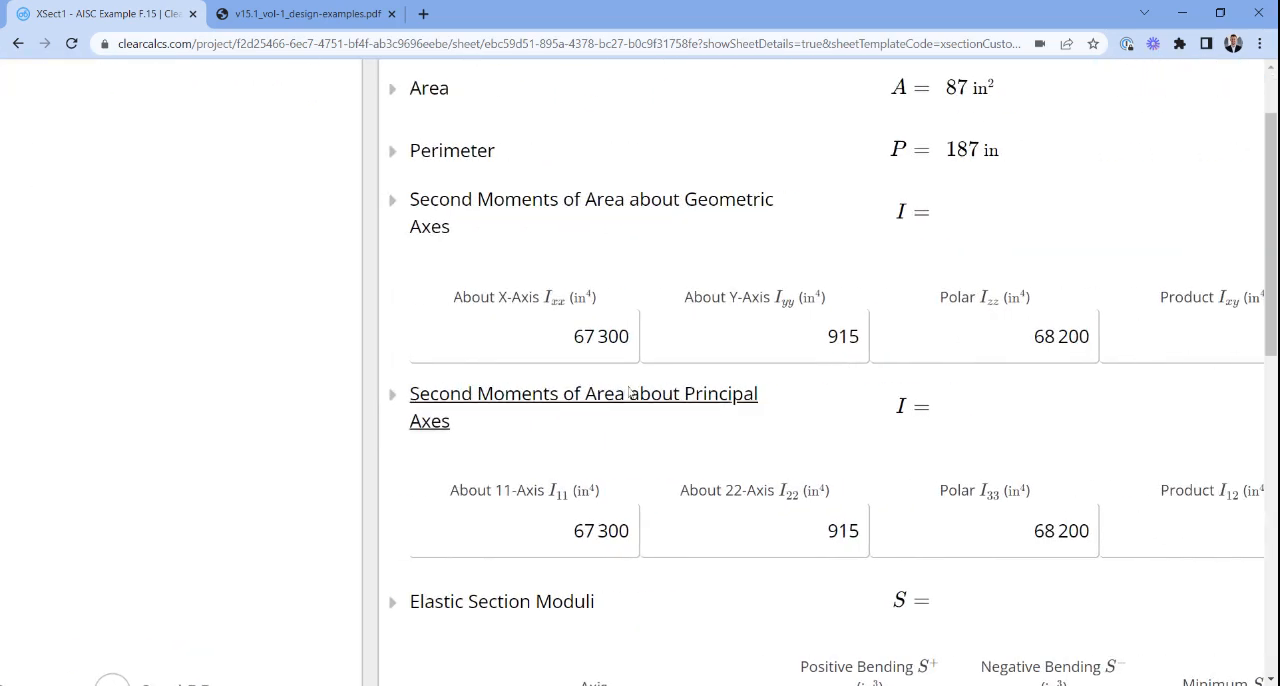
{"action": "left_click_drag", "start_coordinate": [572, 336], "coordinate": [634, 337]}
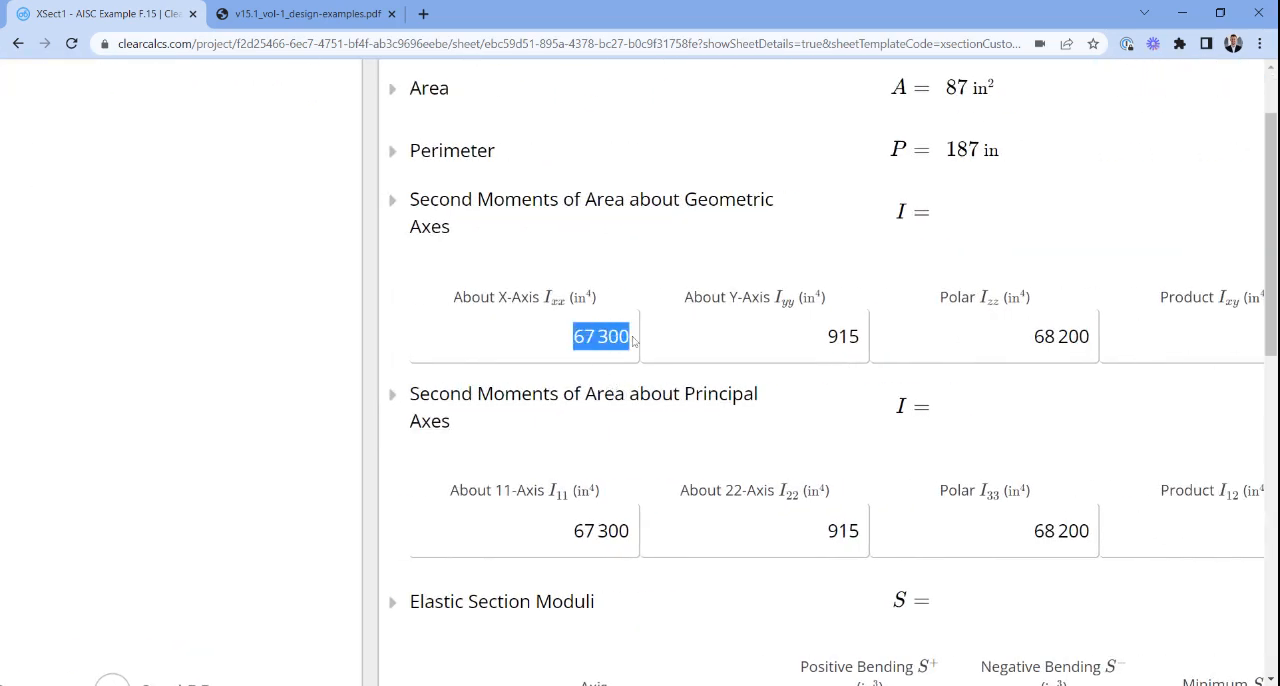
{"action": "left_click", "coordinate": [320, 8]}
{"action": "scroll", "coordinate": [500, 471], "scroll_direction": "down", "scroll_amount": 8}
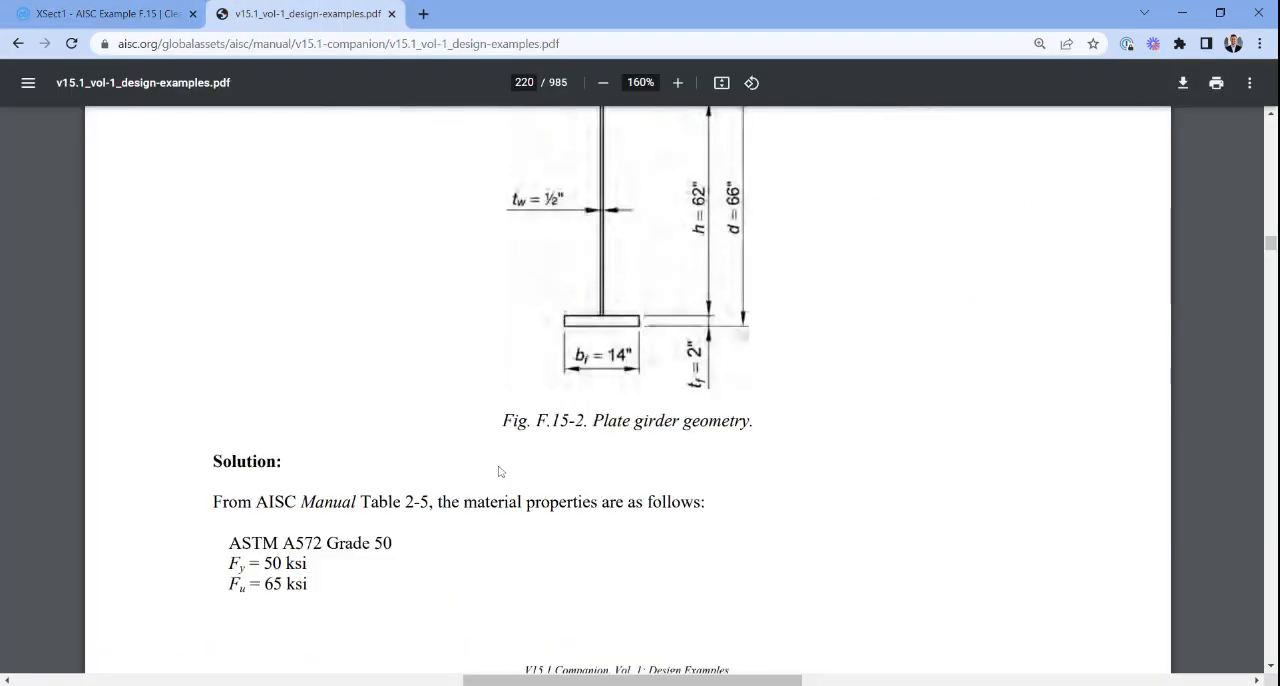
{"action": "scroll", "coordinate": [500, 471], "scroll_direction": "down", "scroll_amount": 14}
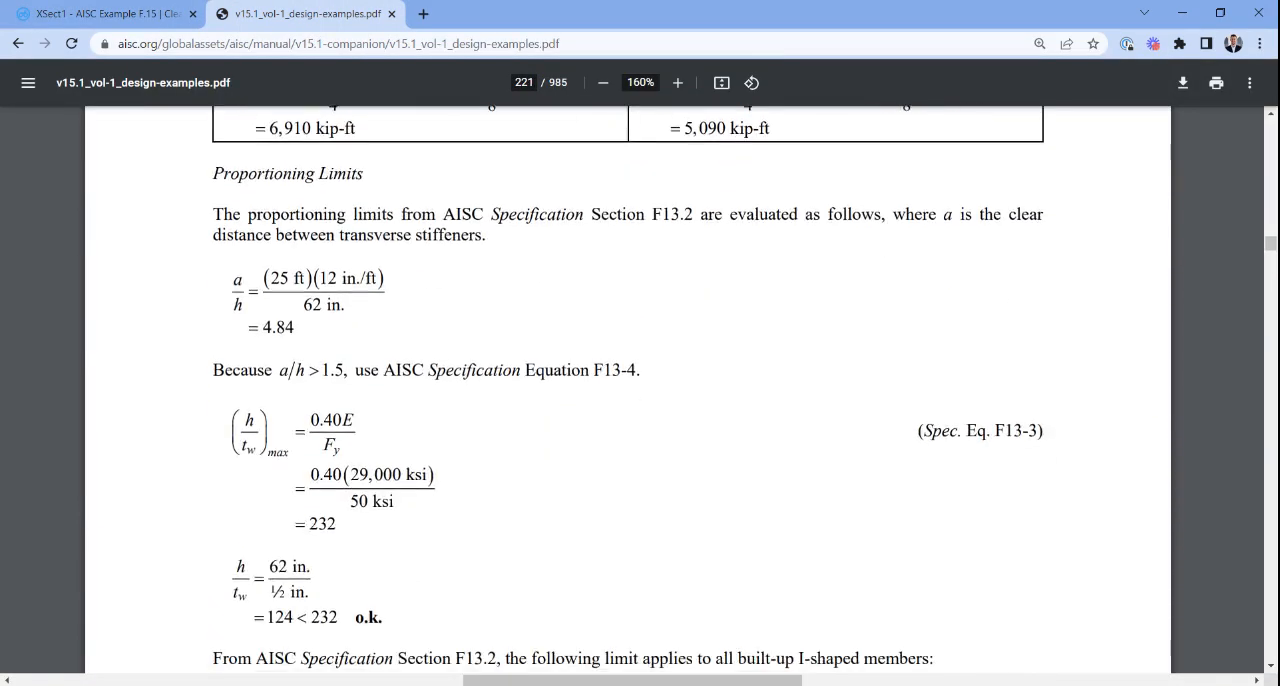
{"action": "scroll", "coordinate": [500, 471], "scroll_direction": "down", "scroll_amount": 2}
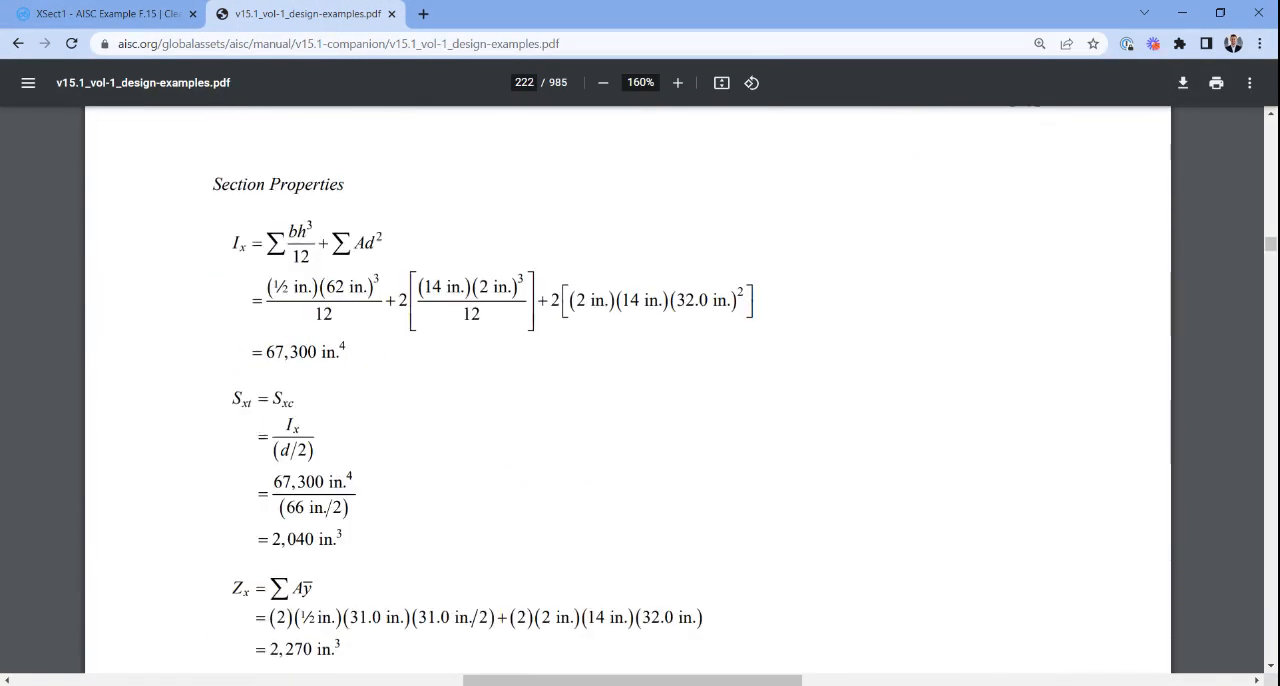
{"action": "left_click_drag", "start_coordinate": [267, 353], "coordinate": [341, 352]}
{"action": "left_click", "coordinate": [342, 353]}
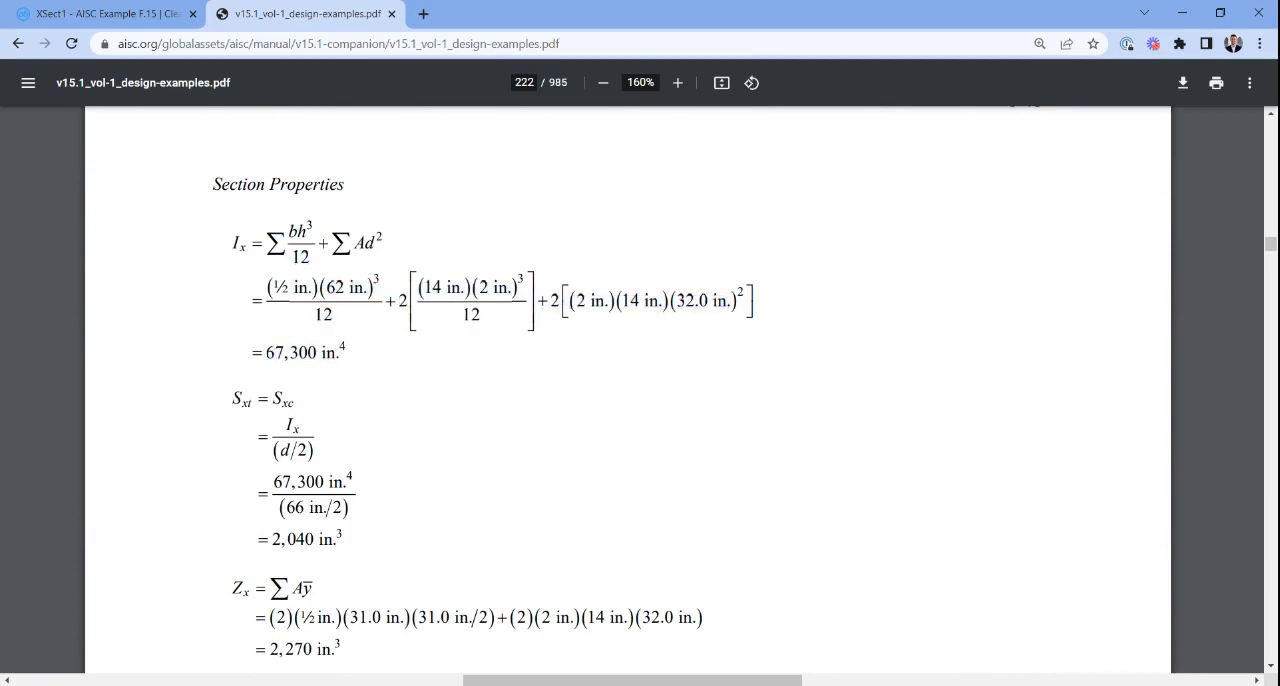
{"action": "scroll", "coordinate": [640, 390], "scroll_direction": "up", "scroll_amount": 15}
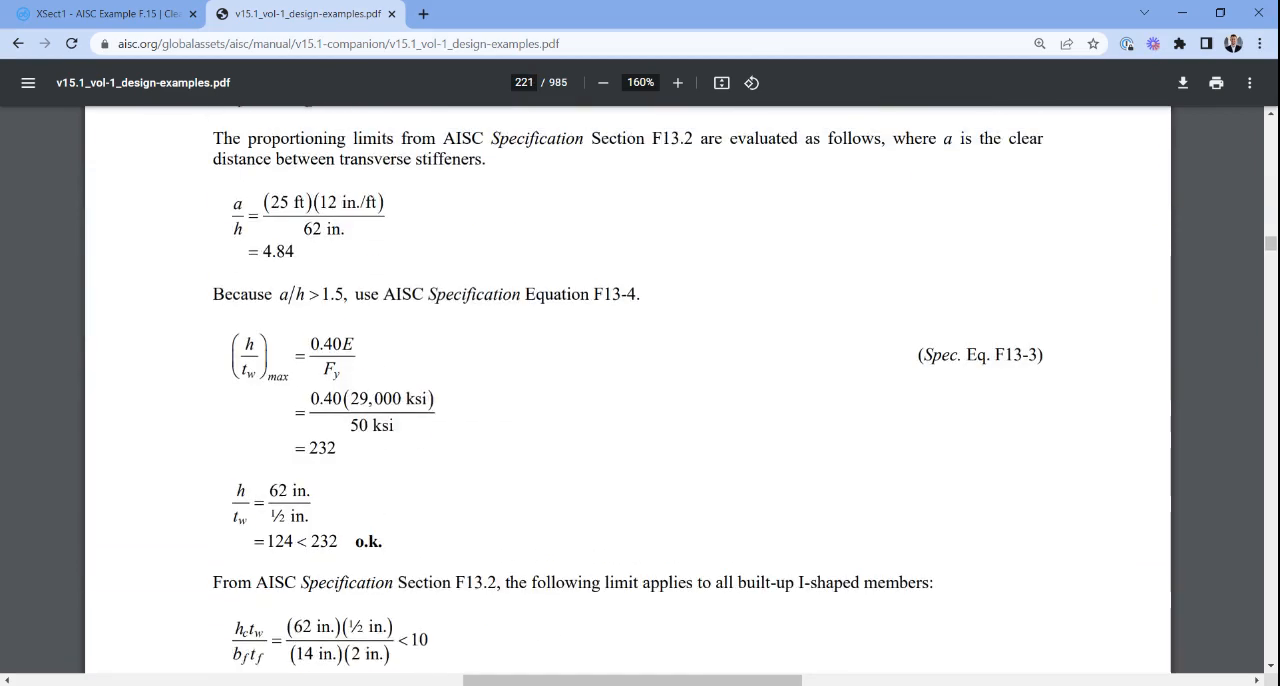
{"action": "scroll", "coordinate": [640, 390], "scroll_direction": "up", "scroll_amount": 8}
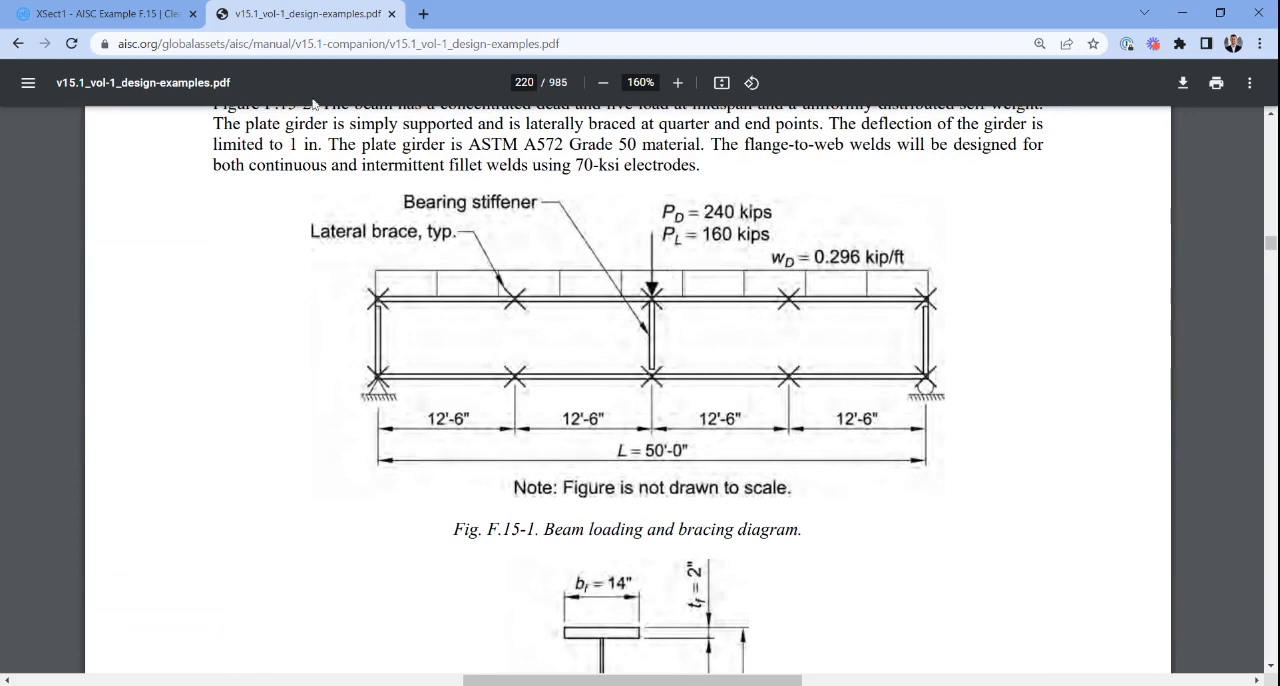
- Return to the ClearCalcs project and add a Beam Analysis with Load Combinations (ASD) calculation of the Generic Beam type
{"action": "left_click", "coordinate": [95, 12]}
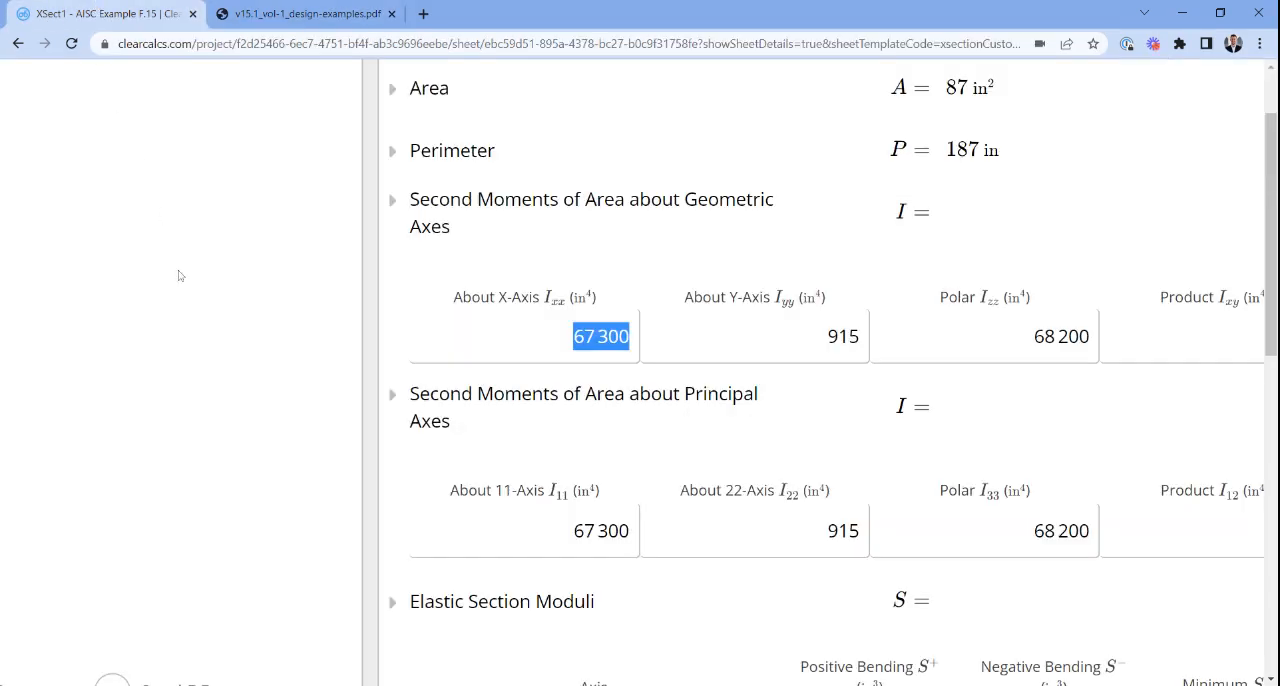
{"action": "left_click", "coordinate": [135, 285]}
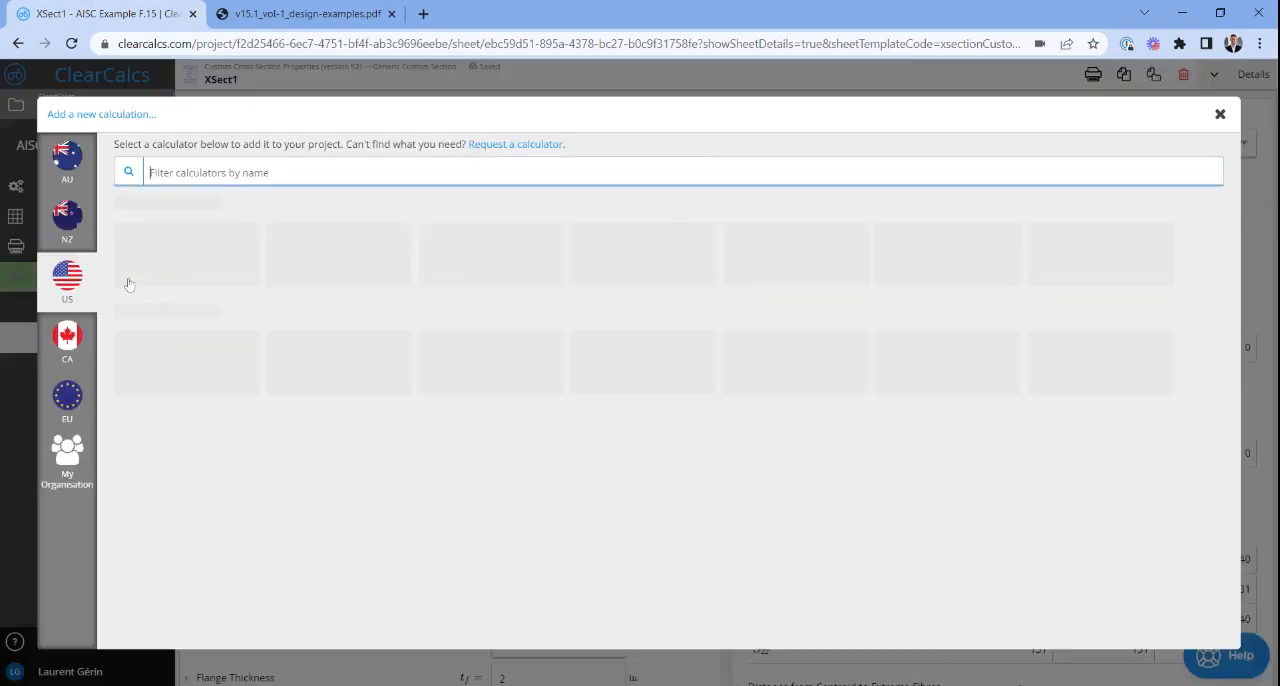
{"action": "scroll", "coordinate": [400, 423], "scroll_direction": "down", "scroll_amount": 3}
{"action": "scroll", "coordinate": [398, 423], "scroll_direction": "down", "scroll_amount": 1}
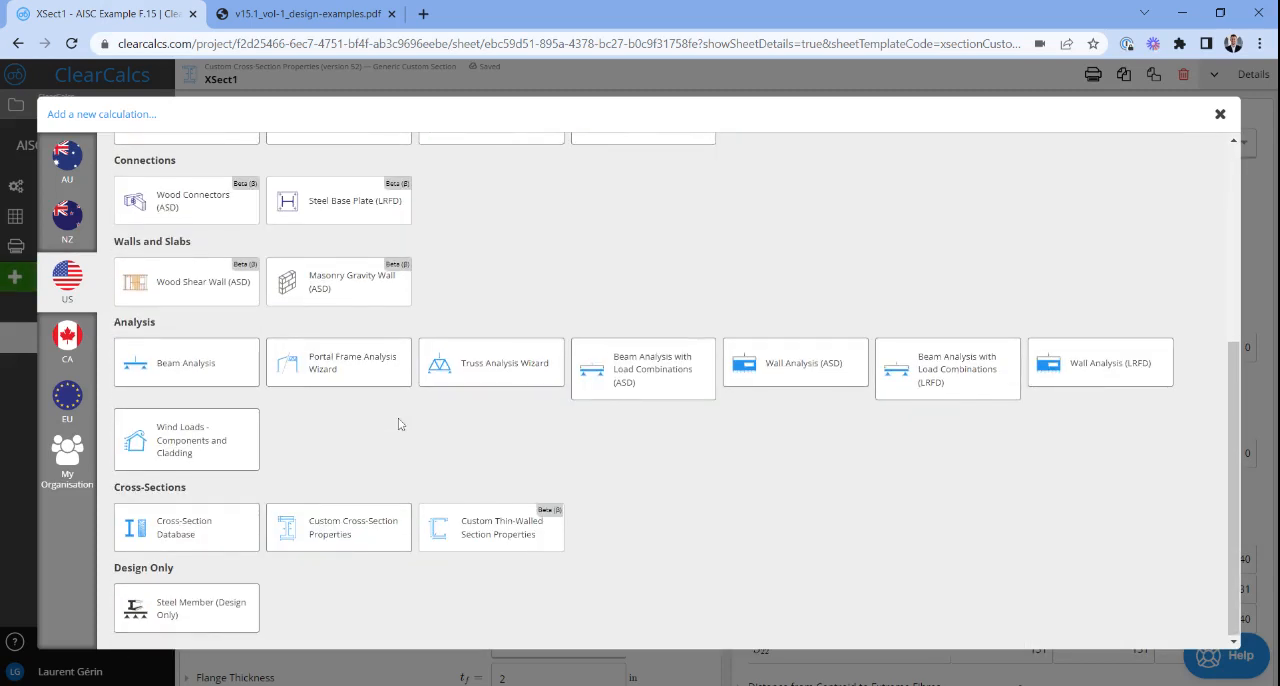
{"action": "left_click", "coordinate": [621, 385]}
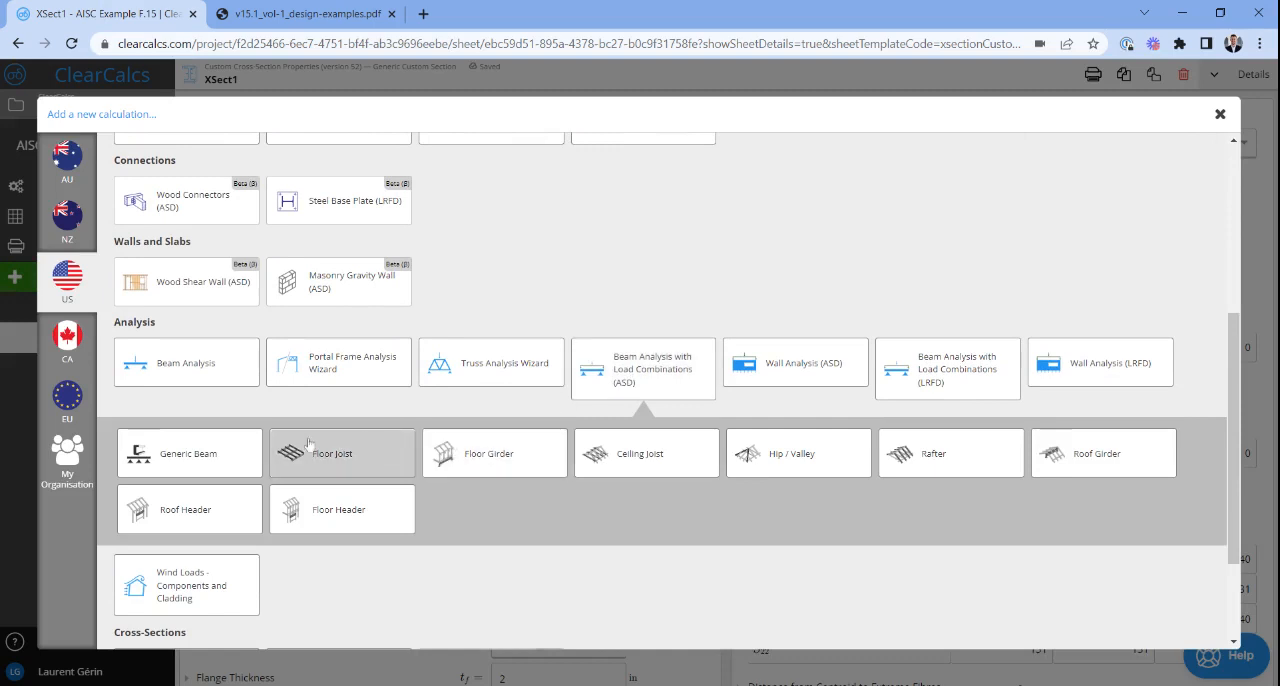
{"action": "left_click", "coordinate": [238, 448]}
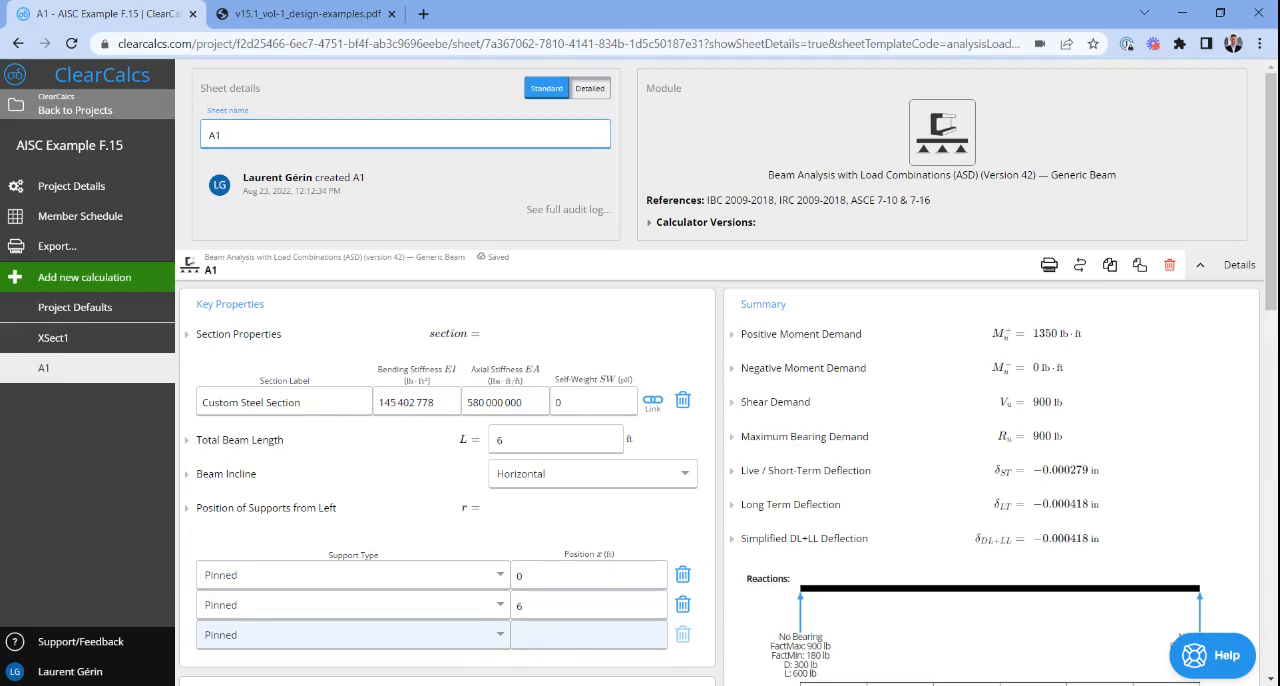
- Link the beam's section properties to the I-section from the XSect1 sheet
{"action": "left_click", "coordinate": [654, 401]}
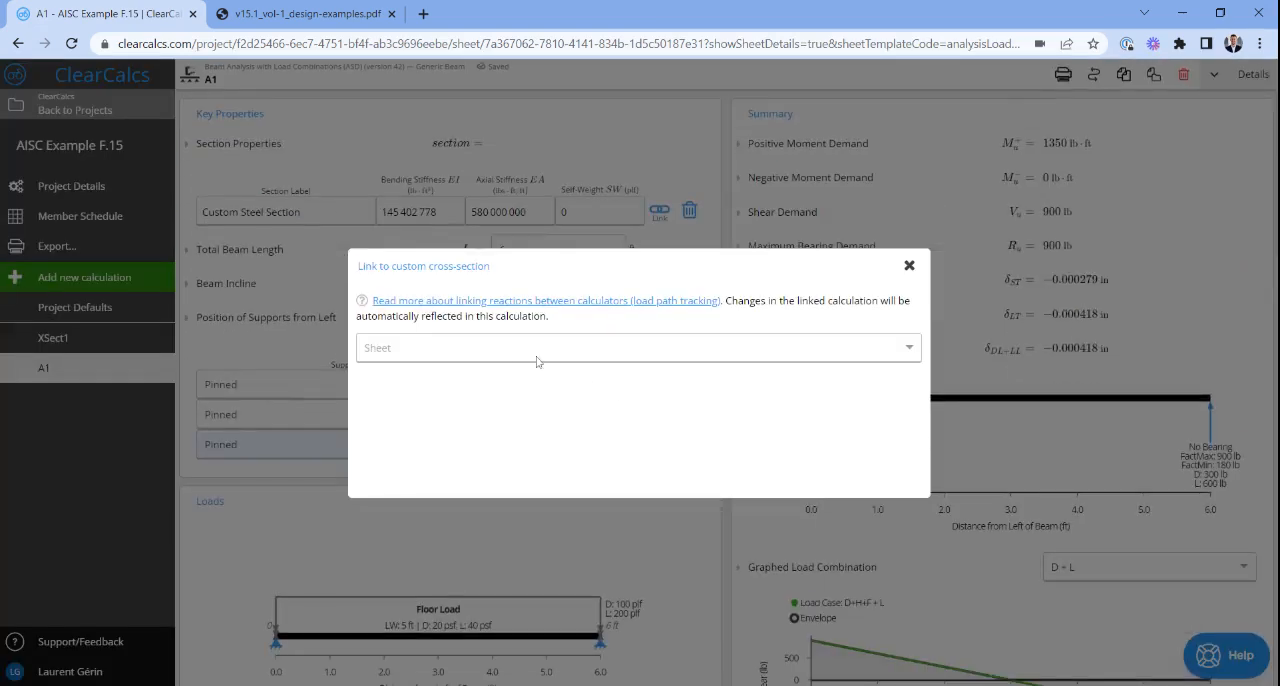
{"action": "left_click", "coordinate": [504, 352]}
{"action": "left_click", "coordinate": [481, 378]}
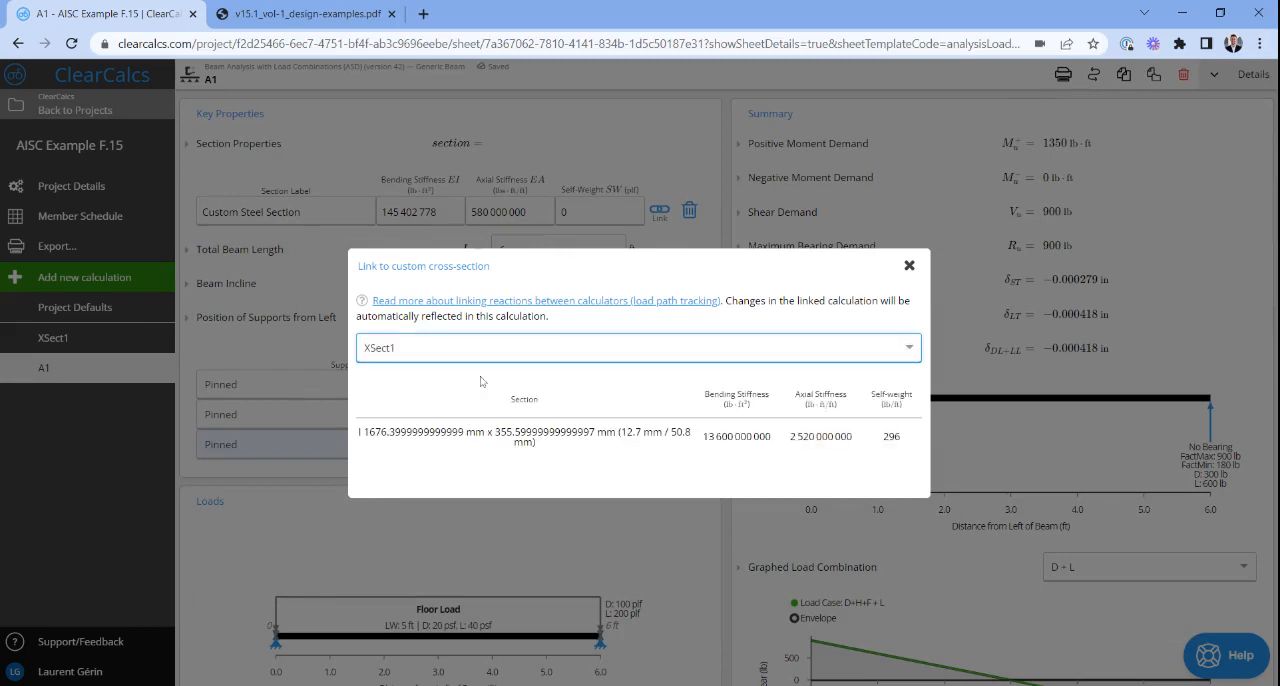
{"action": "left_click", "coordinate": [545, 461]}
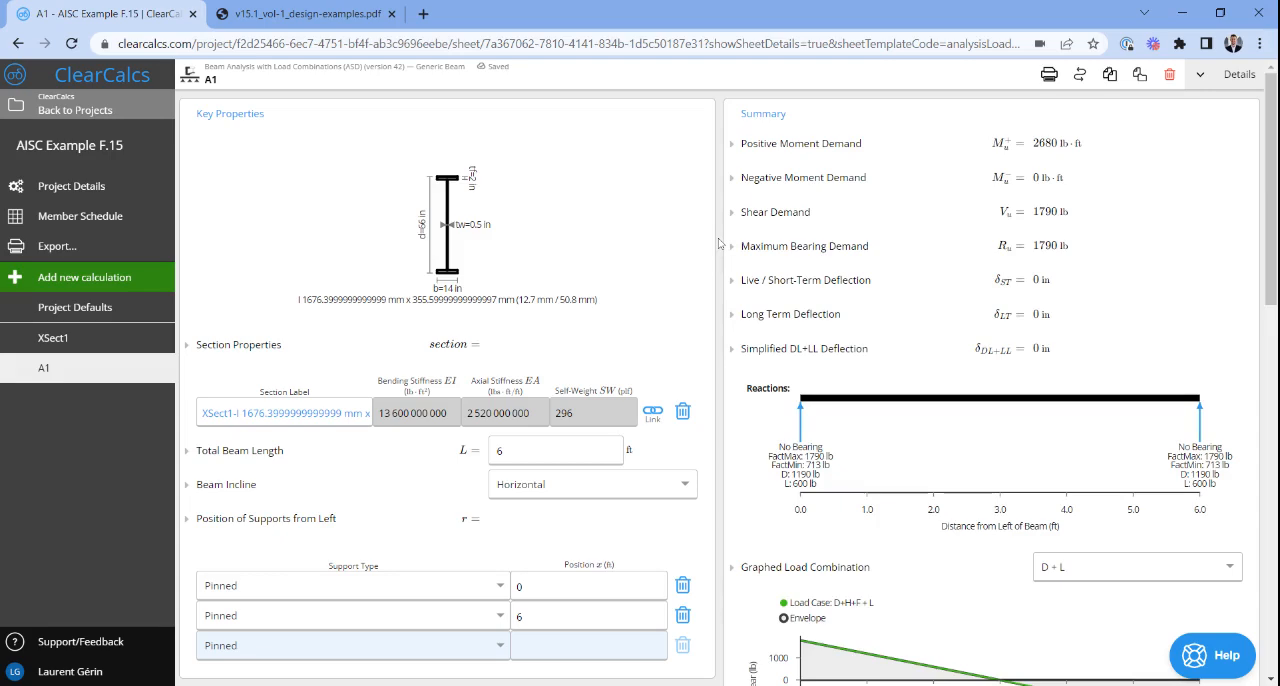
- Review the linked section, look up the girder span in the PDF, and set the total beam length to 50 ft
{"action": "scroll", "coordinate": [718, 244], "scroll_direction": "down", "scroll_amount": 1}
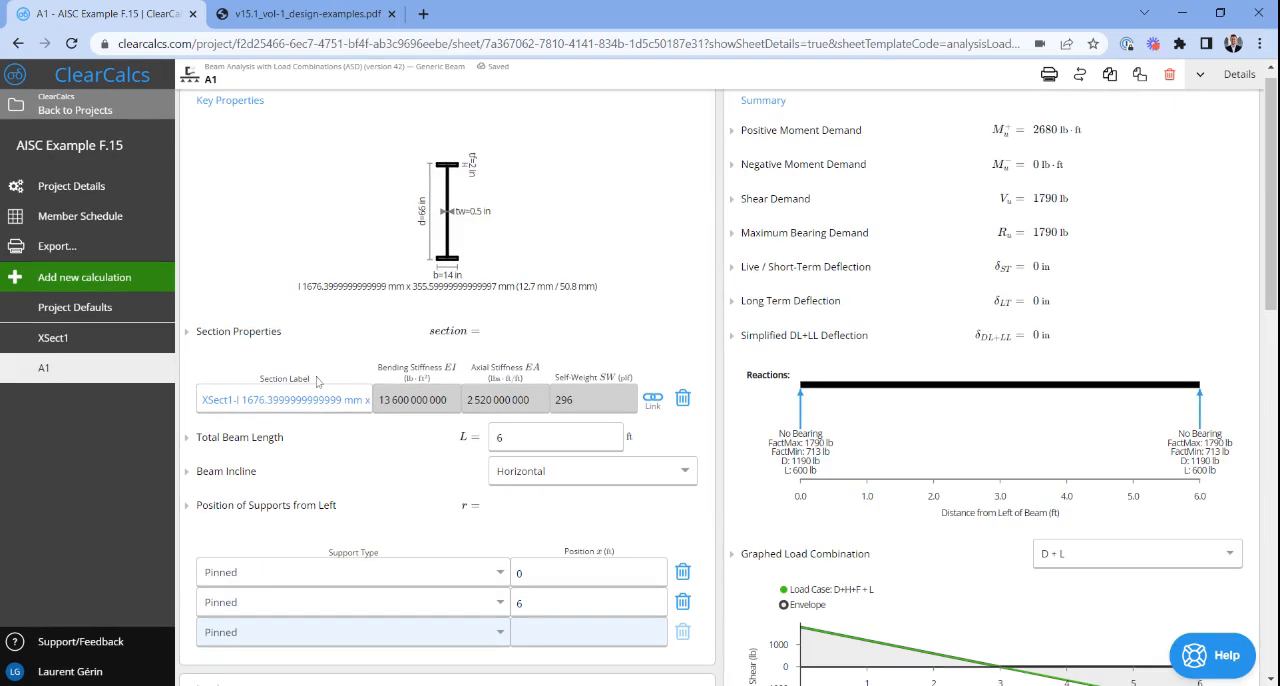
{"action": "scroll", "coordinate": [407, 296], "scroll_direction": "up", "scroll_amount": 4}
{"action": "scroll", "coordinate": [407, 296], "scroll_direction": "up", "scroll_amount": 1}
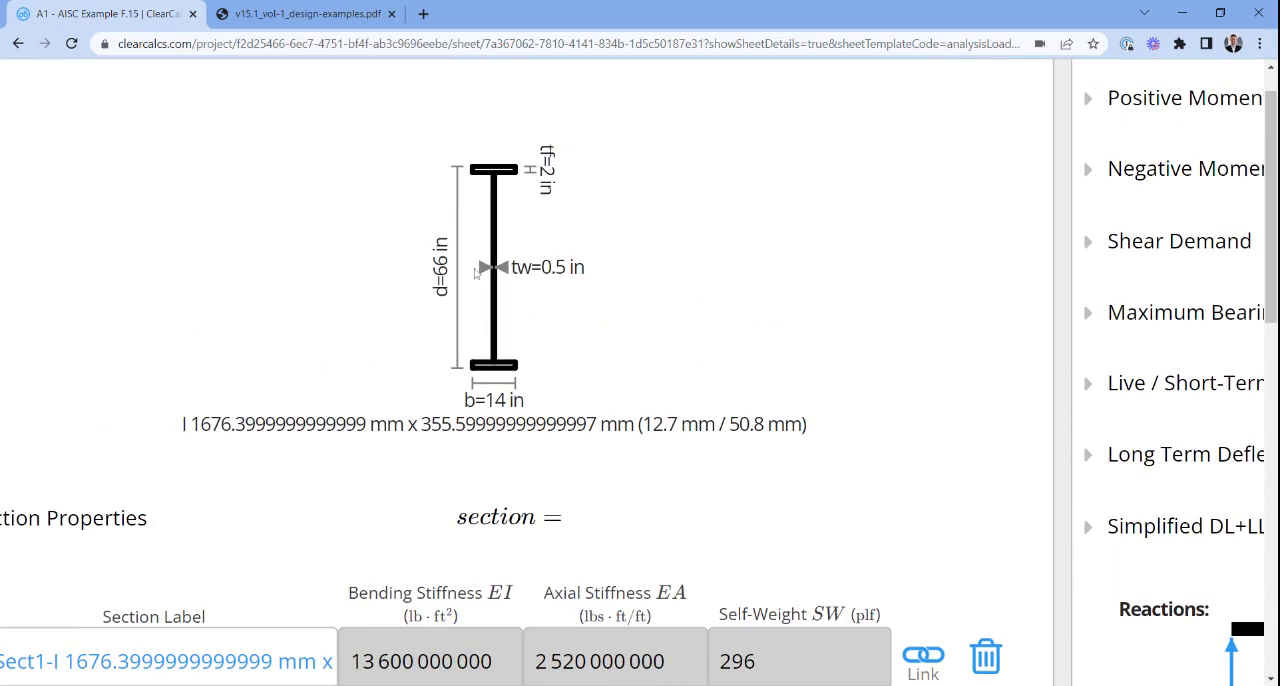
{"action": "scroll", "coordinate": [478, 272], "scroll_direction": "down", "scroll_amount": 3}
{"action": "scroll", "coordinate": [478, 272], "scroll_direction": "down", "scroll_amount": 3}
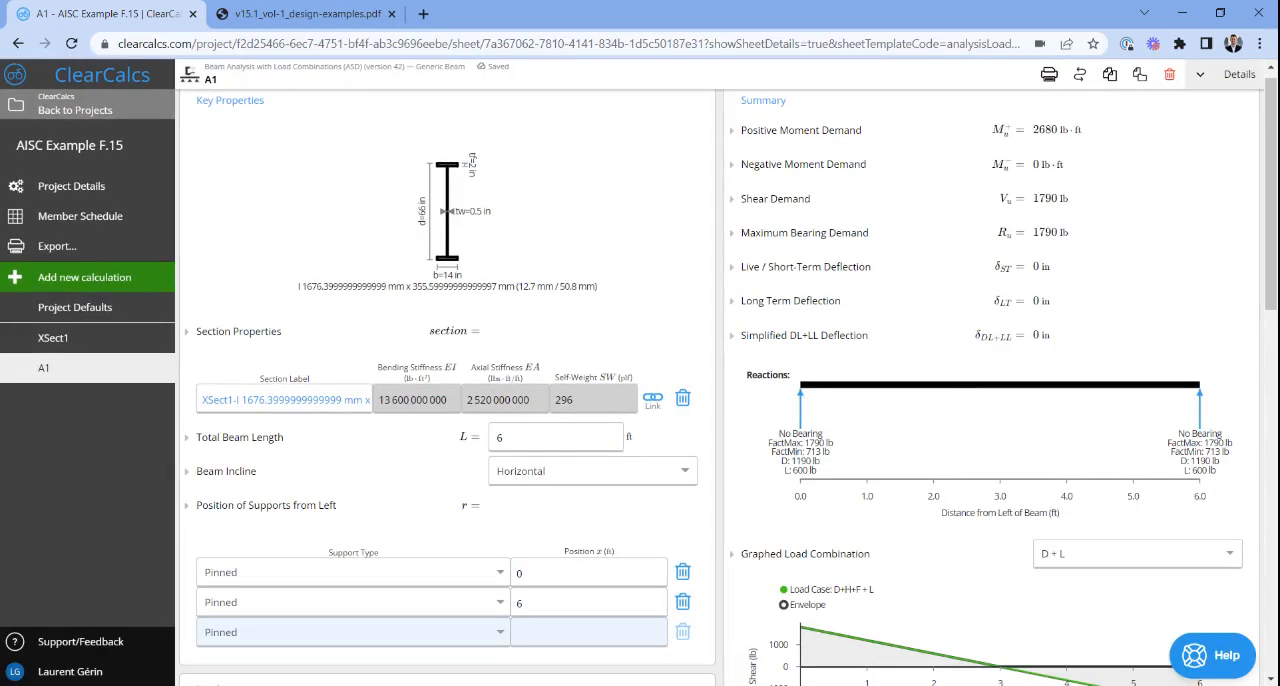
{"action": "scroll", "coordinate": [377, 348], "scroll_direction": "up", "scroll_amount": 3}
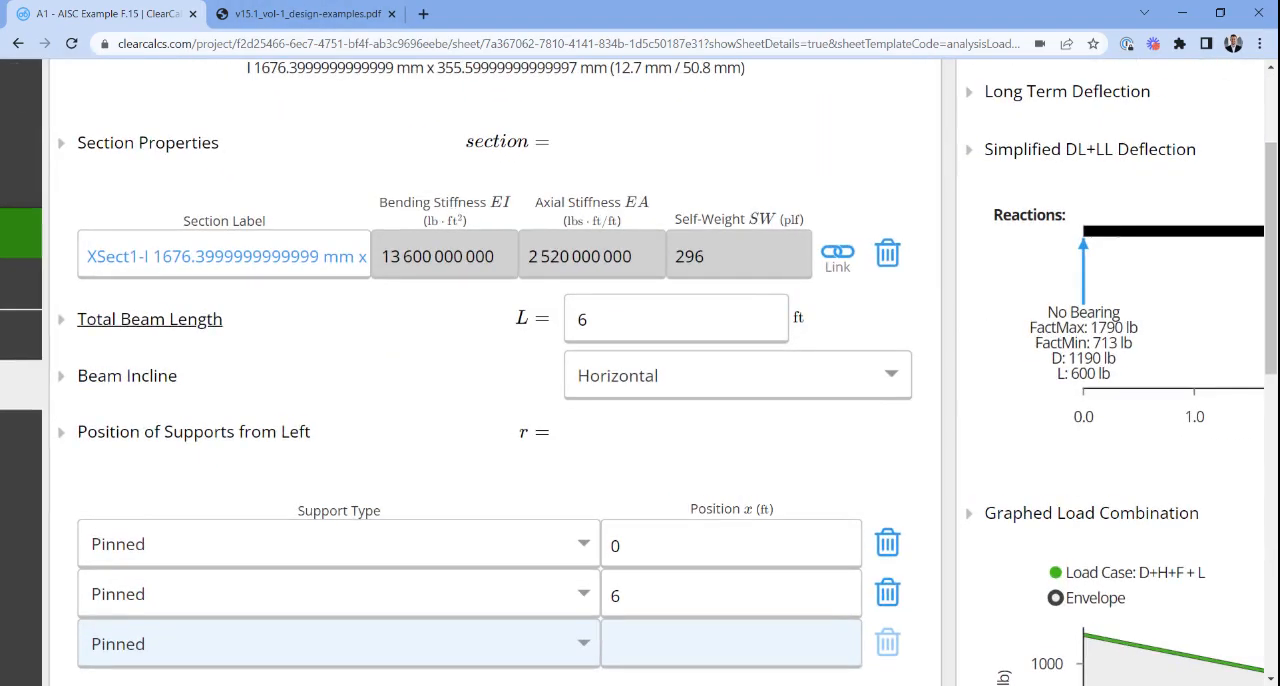
{"action": "key", "text": "ctrl+Tab"}
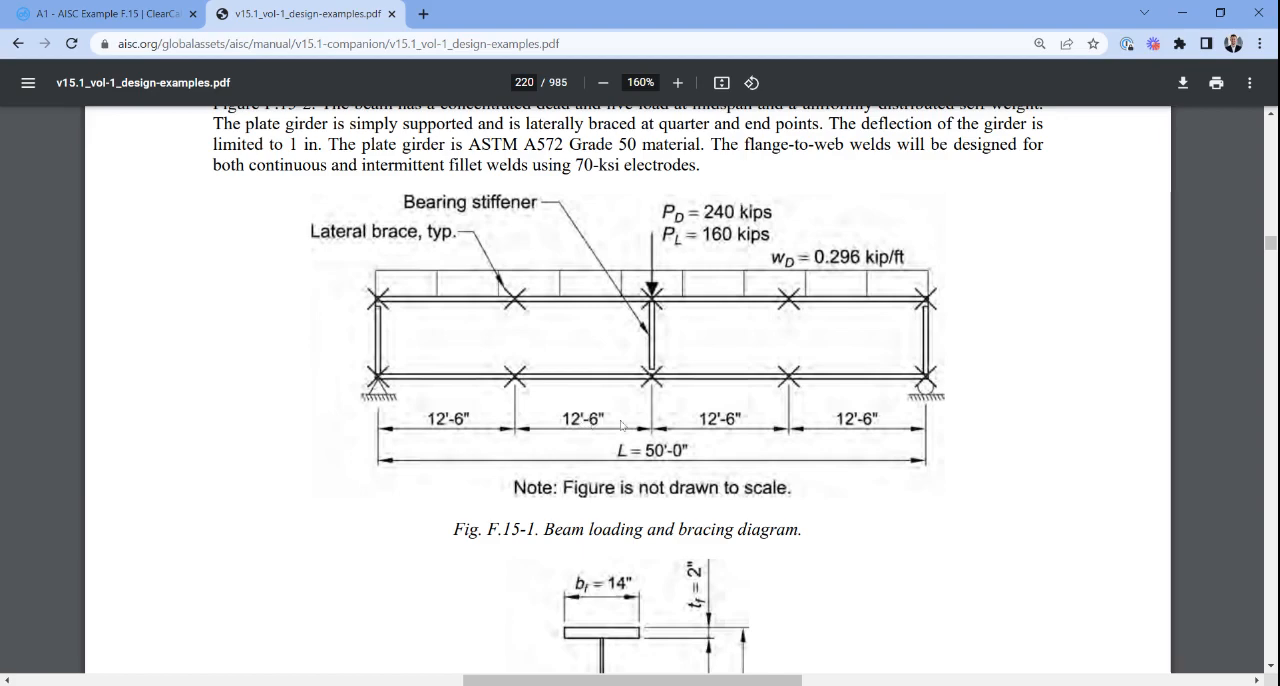
{"action": "left_click", "coordinate": [116, 8]}
{"action": "left_click", "coordinate": [612, 319]}
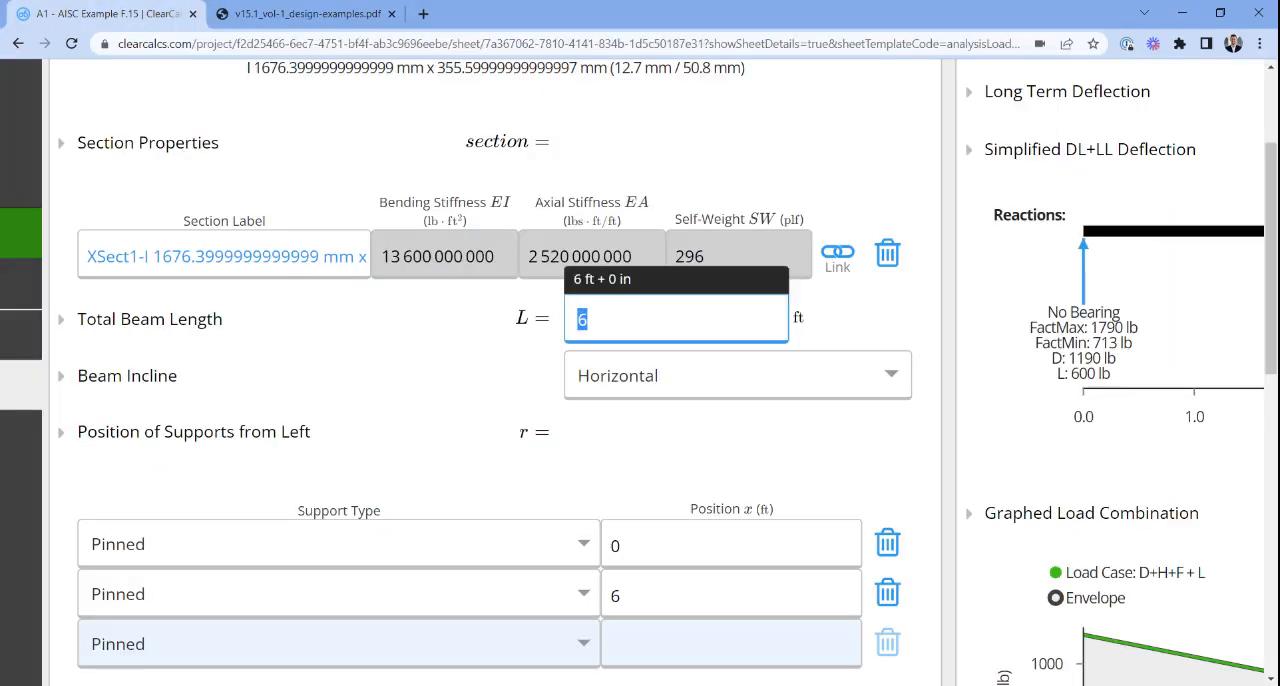
{"action": "type", "text": "50"}
- Check the supports and loads against the PDF's beam loading diagram, and delete the default Floor Load from the distributed loads
{"action": "key", "text": "ctrl+Tab"}
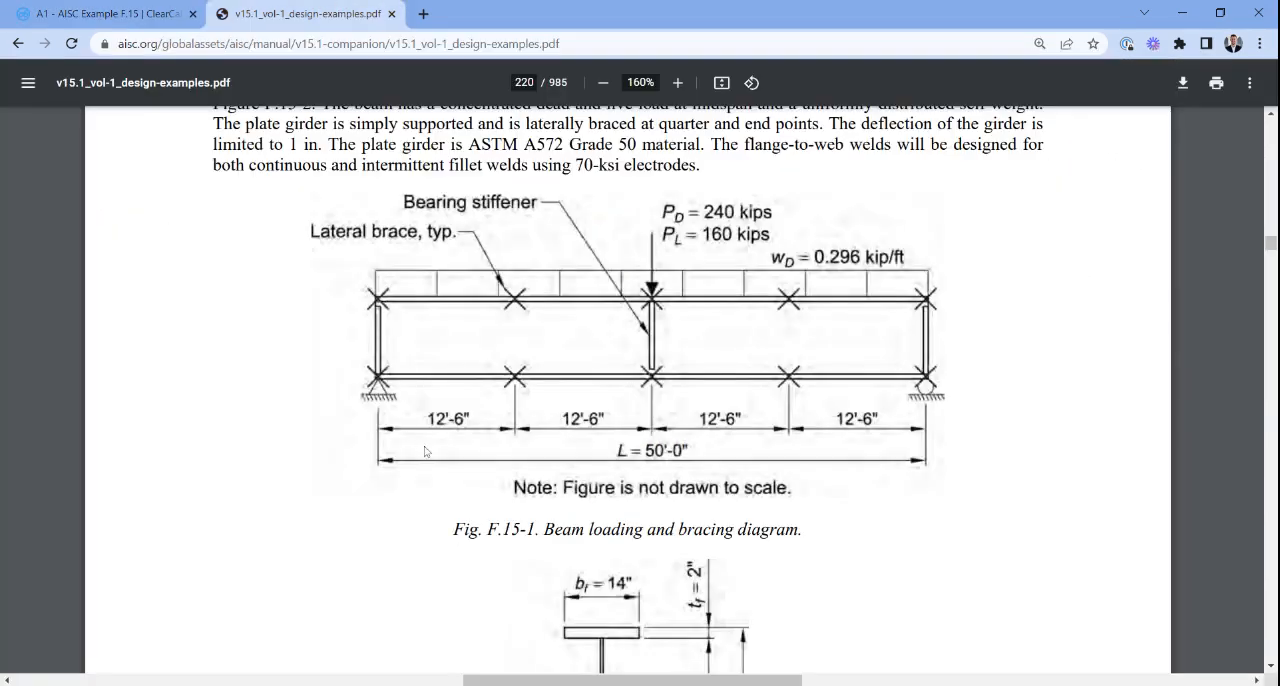
{"action": "scroll", "coordinate": [952, 433], "scroll_direction": "down", "scroll_amount": 2}
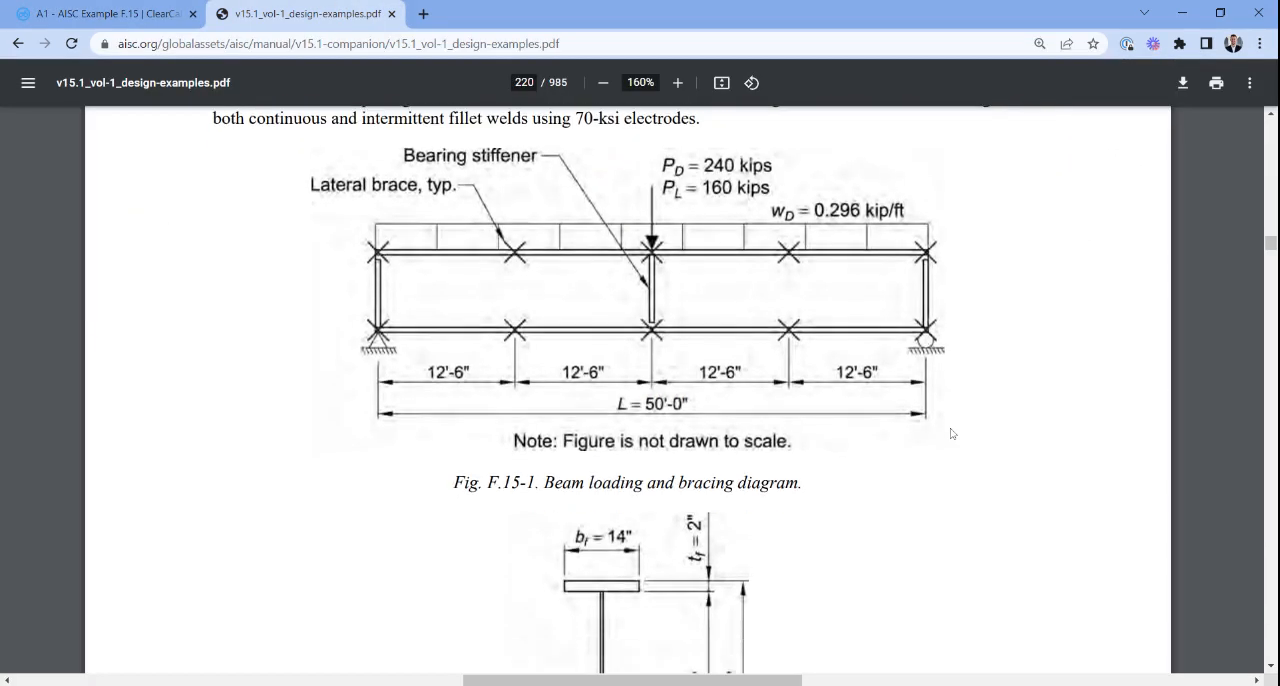
{"action": "scroll", "coordinate": [940, 380], "scroll_direction": "down", "scroll_amount": 2}
{"action": "key", "text": "ctrl+Tab"}
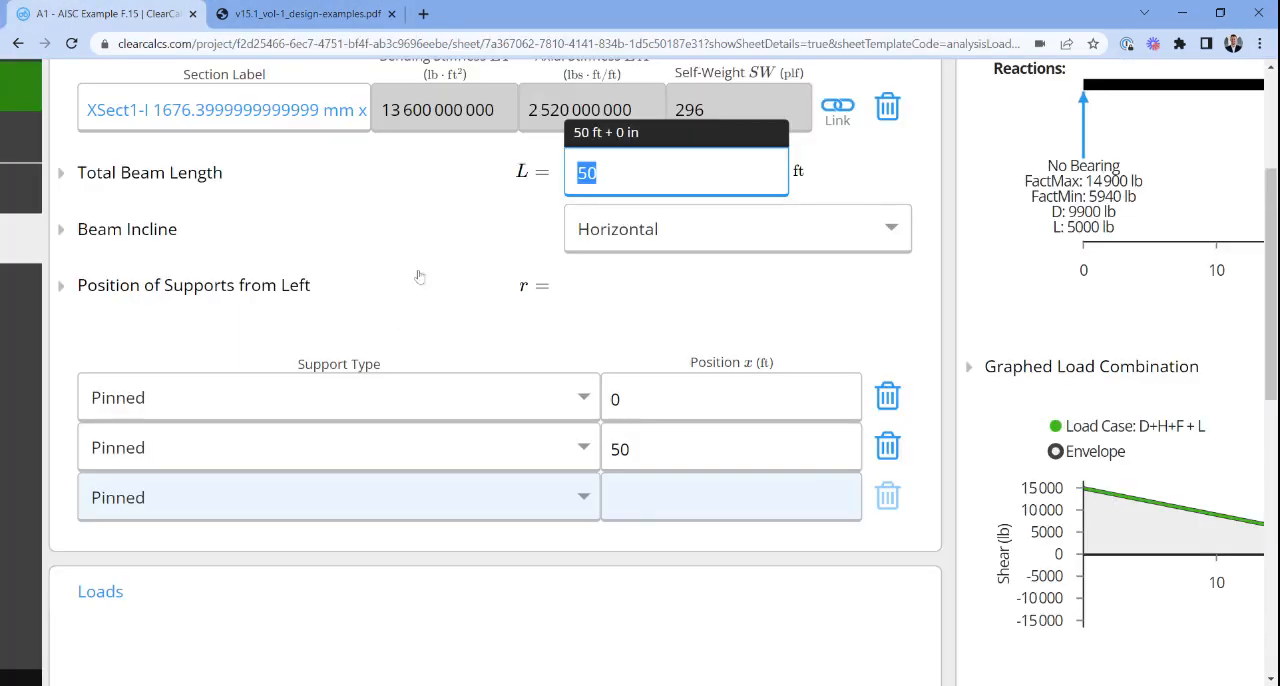
{"action": "scroll", "coordinate": [538, 412], "scroll_direction": "down", "scroll_amount": 3}
{"action": "scroll", "coordinate": [538, 412], "scroll_direction": "down", "scroll_amount": 3}
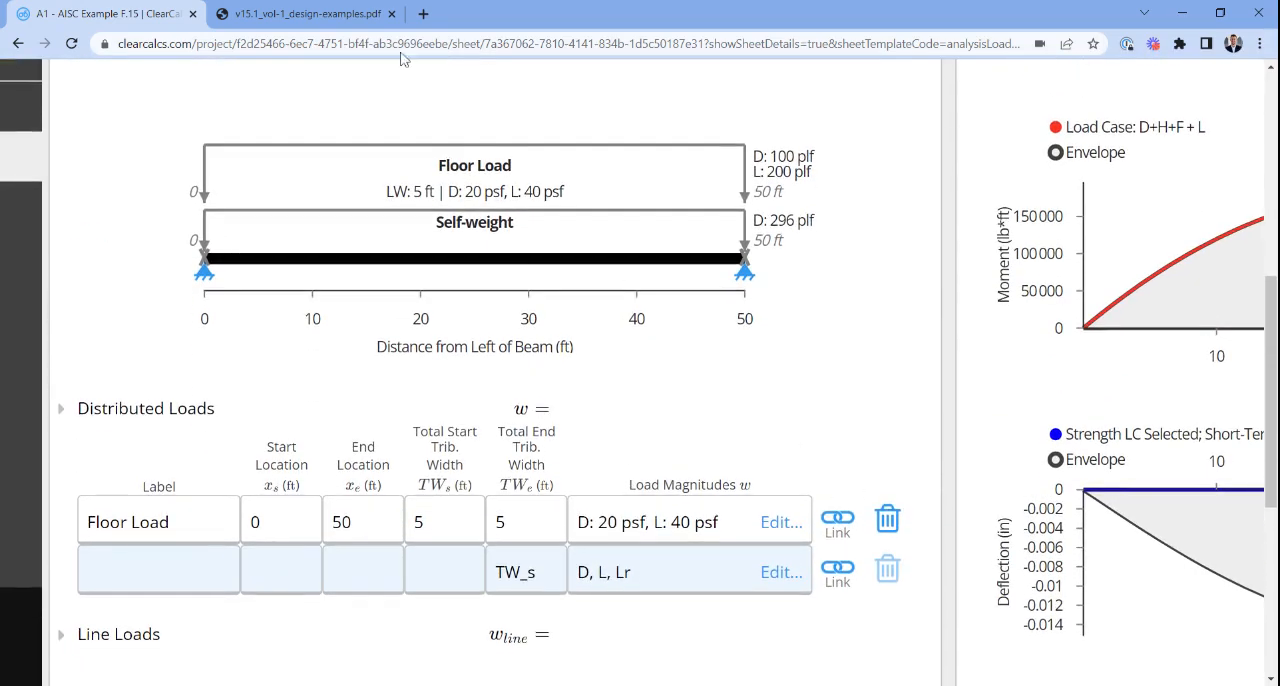
{"action": "key", "text": "ctrl+Tab"}
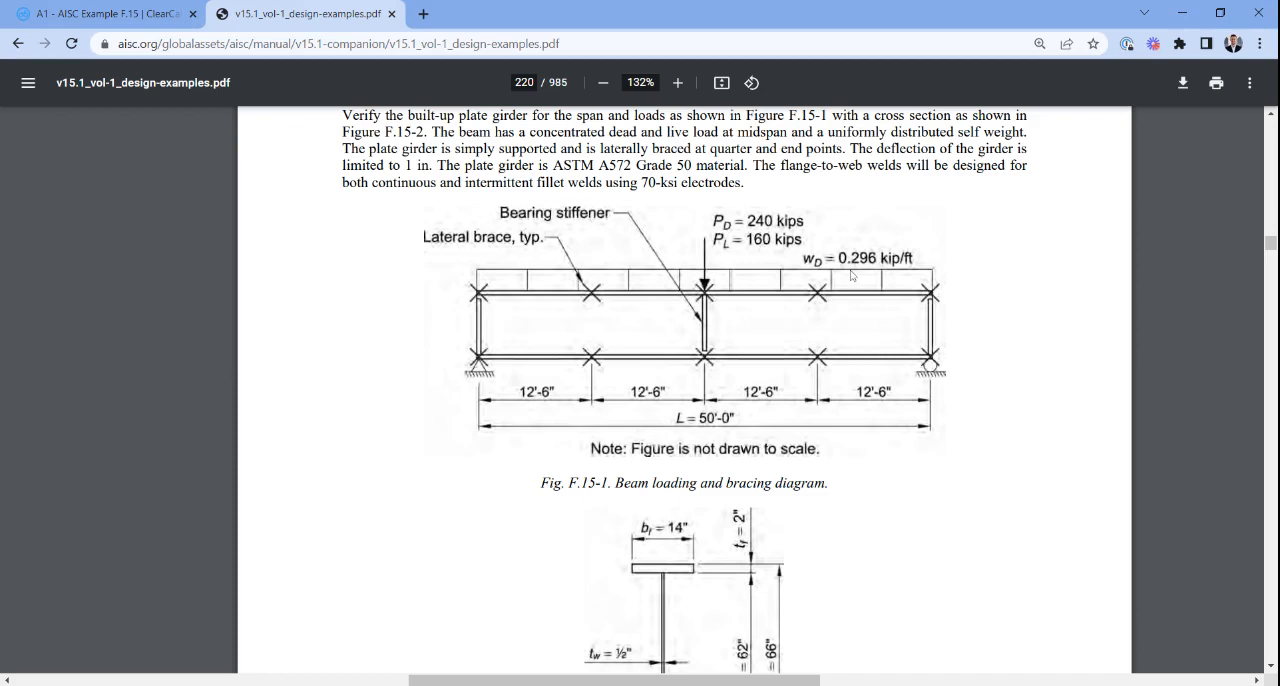
{"action": "key", "text": "ctrl+Tab"}
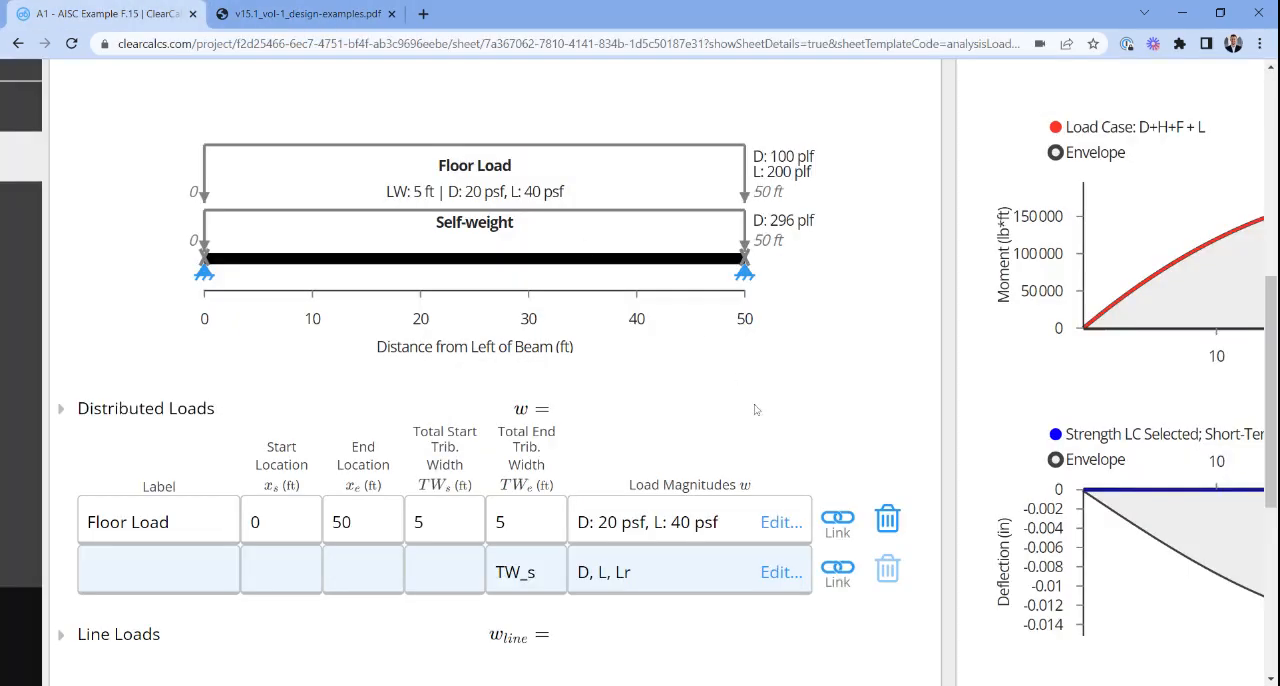
{"action": "left_click", "coordinate": [889, 520]}
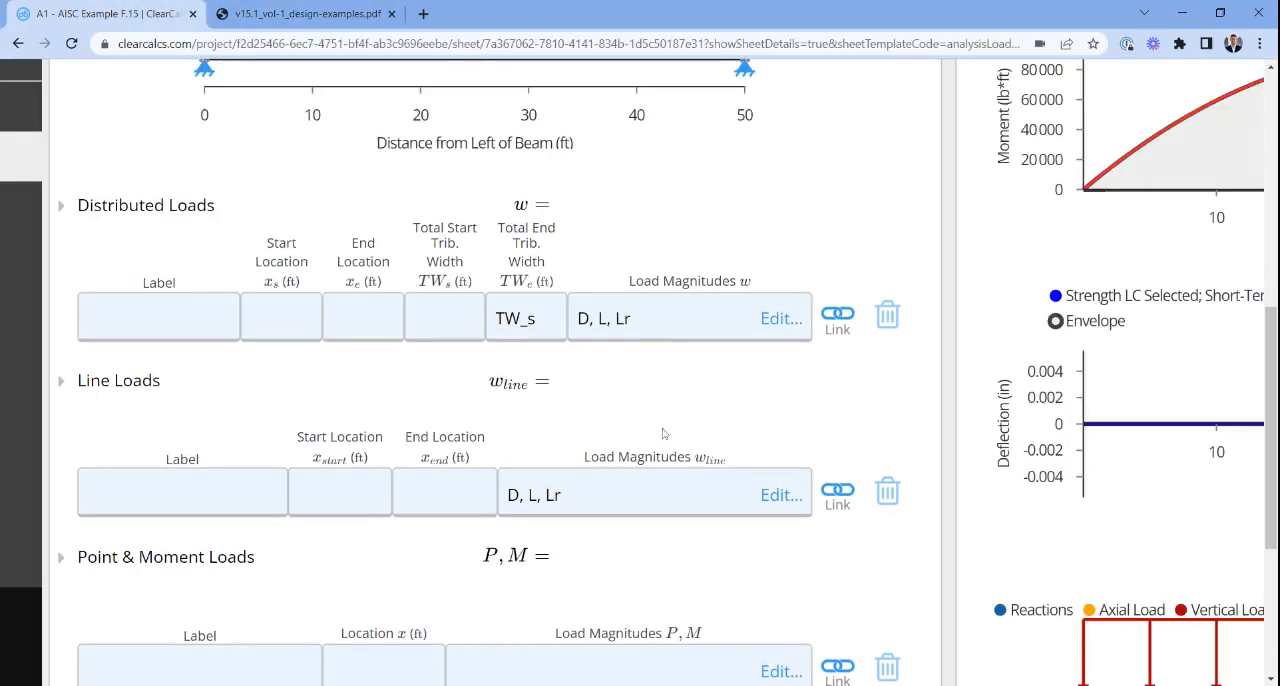
- Add a line load labelled "Line load" from 0 to L, and open its load magnitudes without entering any values
{"action": "left_click", "coordinate": [88, 494]}
{"action": "type", "text": "Line load"}
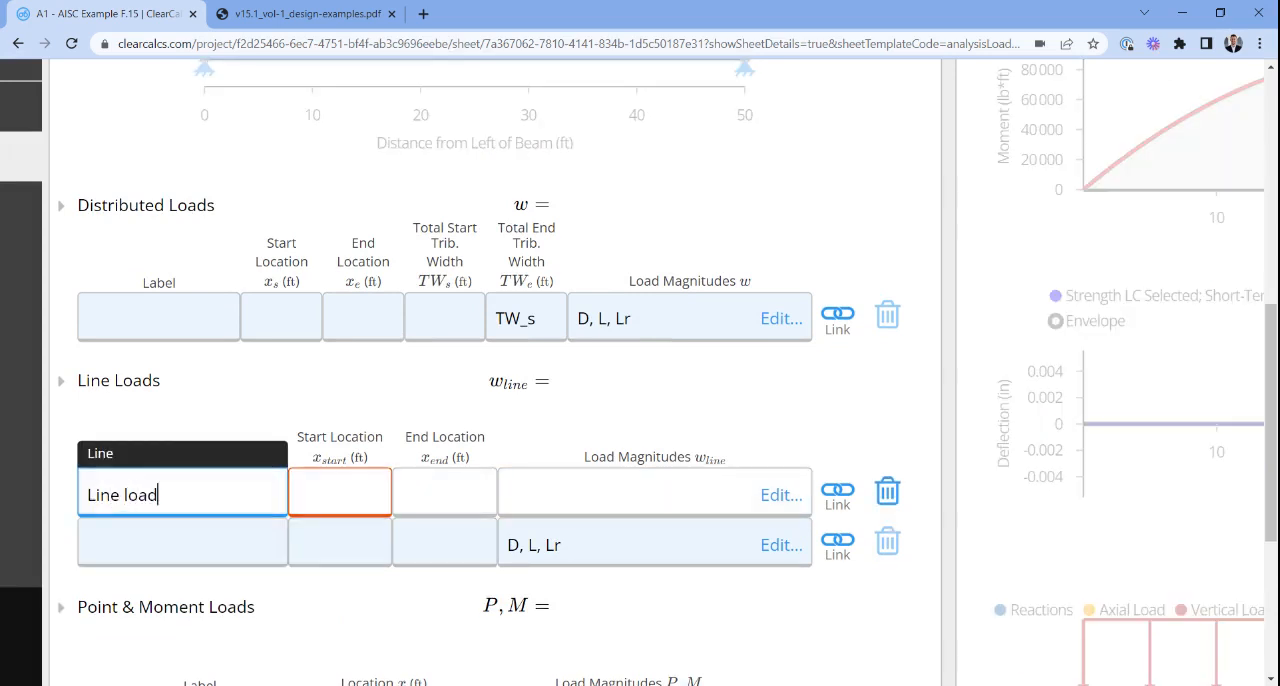
{"action": "key", "text": "Tab"}
{"action": "type", "text": "0"}
{"action": "key", "text": "Tab"}
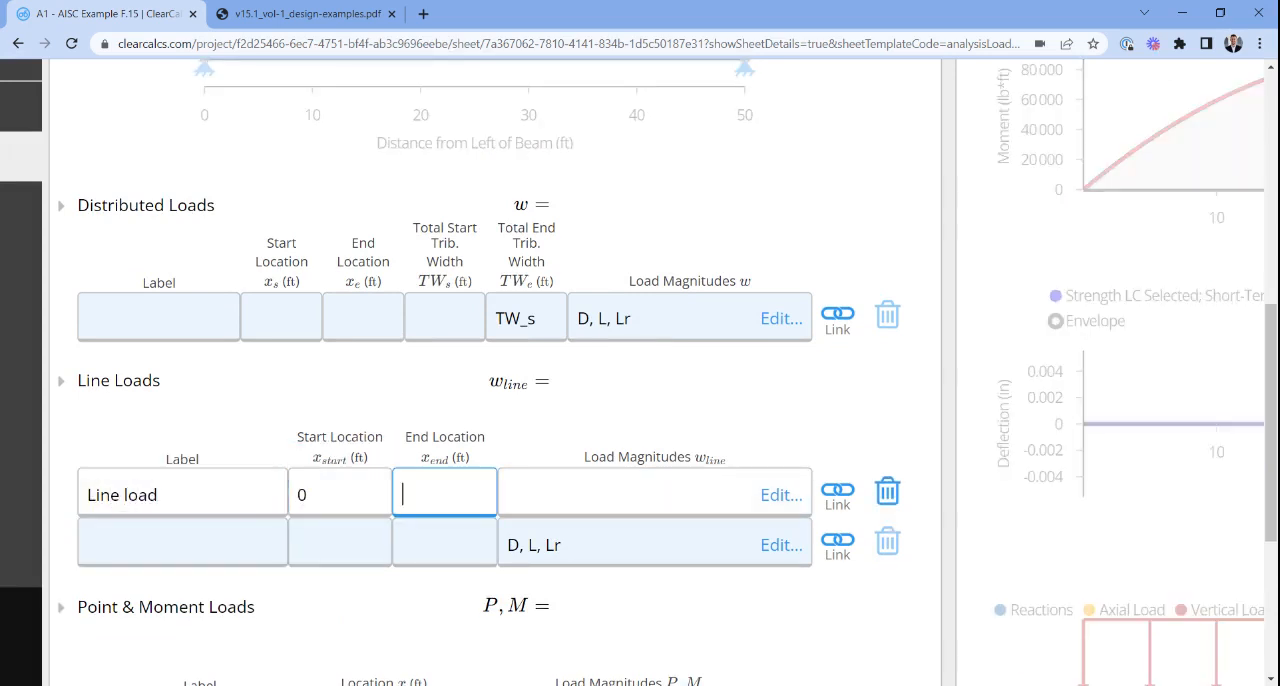
{"action": "type", "text": "L"}
{"action": "left_click", "coordinate": [591, 502]}
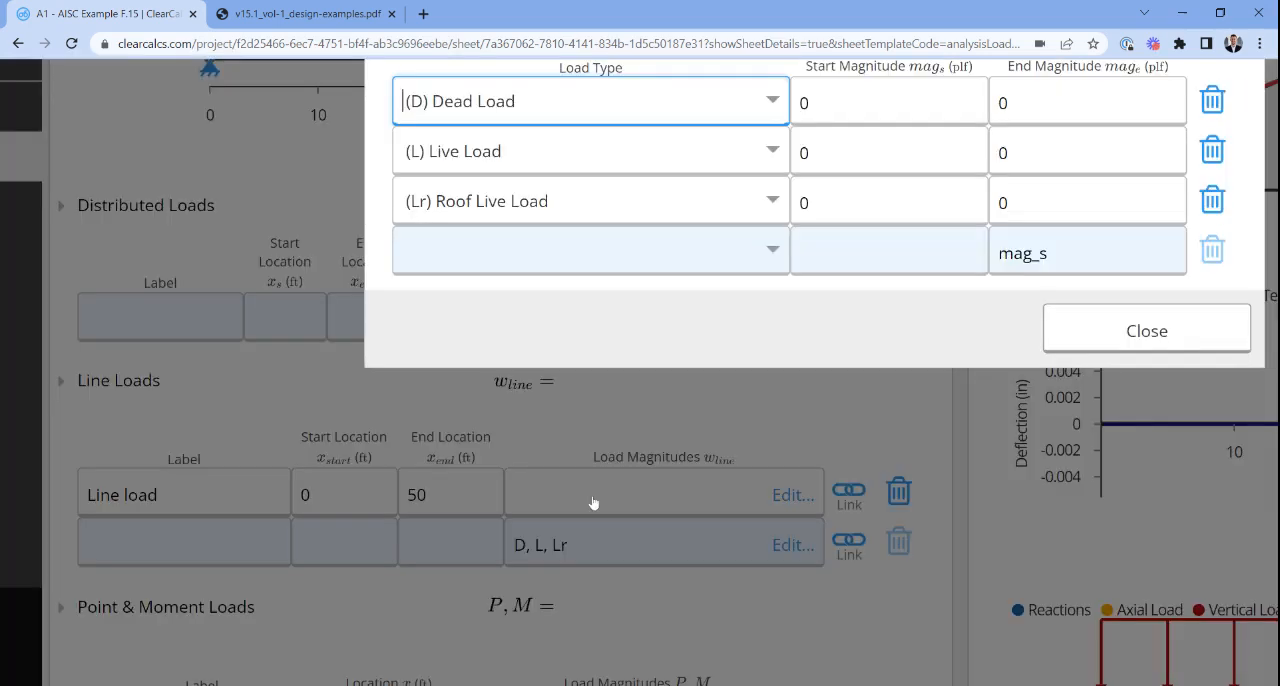
{"action": "key", "text": "Escape"}
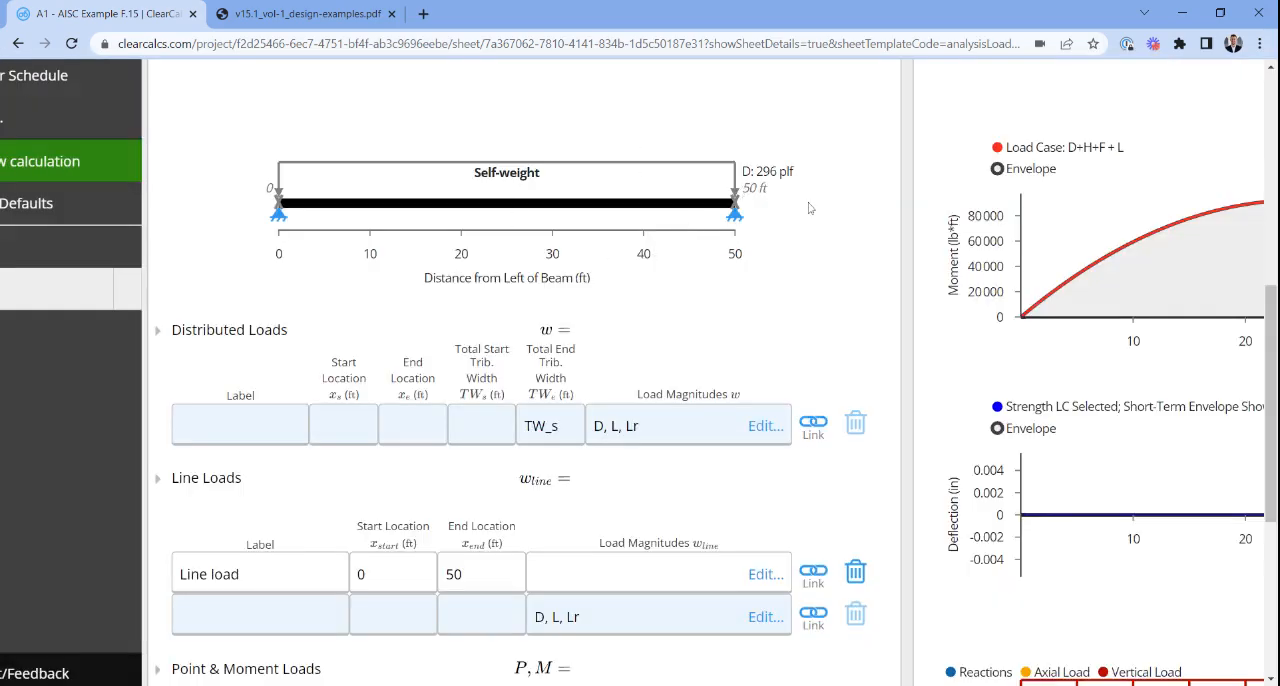
- Compare the beam's self-weight with the uniform load wD in the PDF, and delete the redundant line load
{"action": "scroll", "coordinate": [742, 168], "scroll_direction": "up", "scroll_amount": 3}
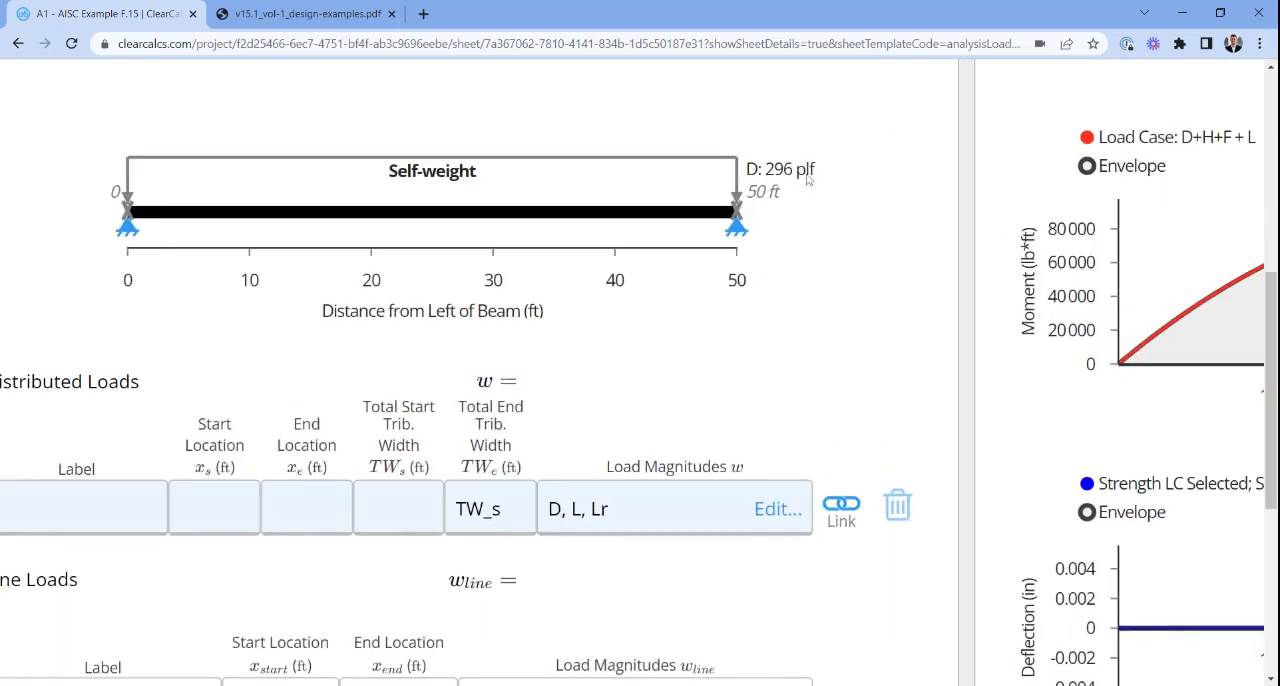
{"action": "left_click", "coordinate": [293, 13]}
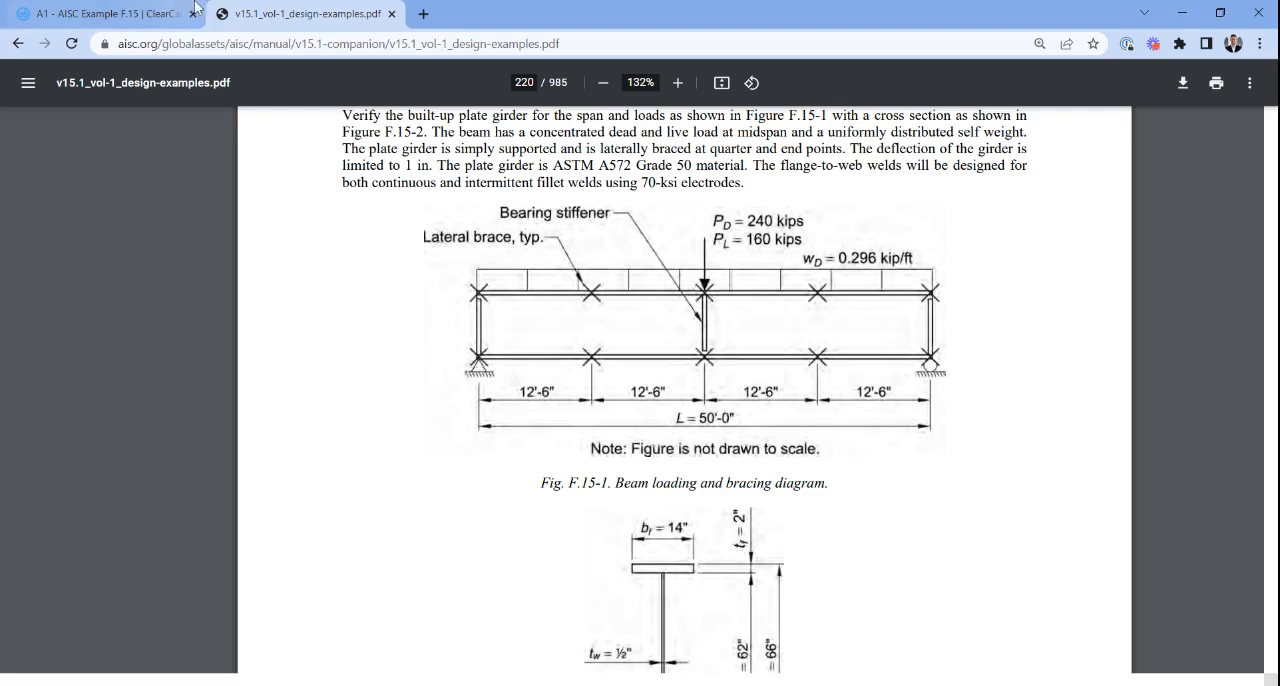
{"action": "left_click", "coordinate": [118, 8]}
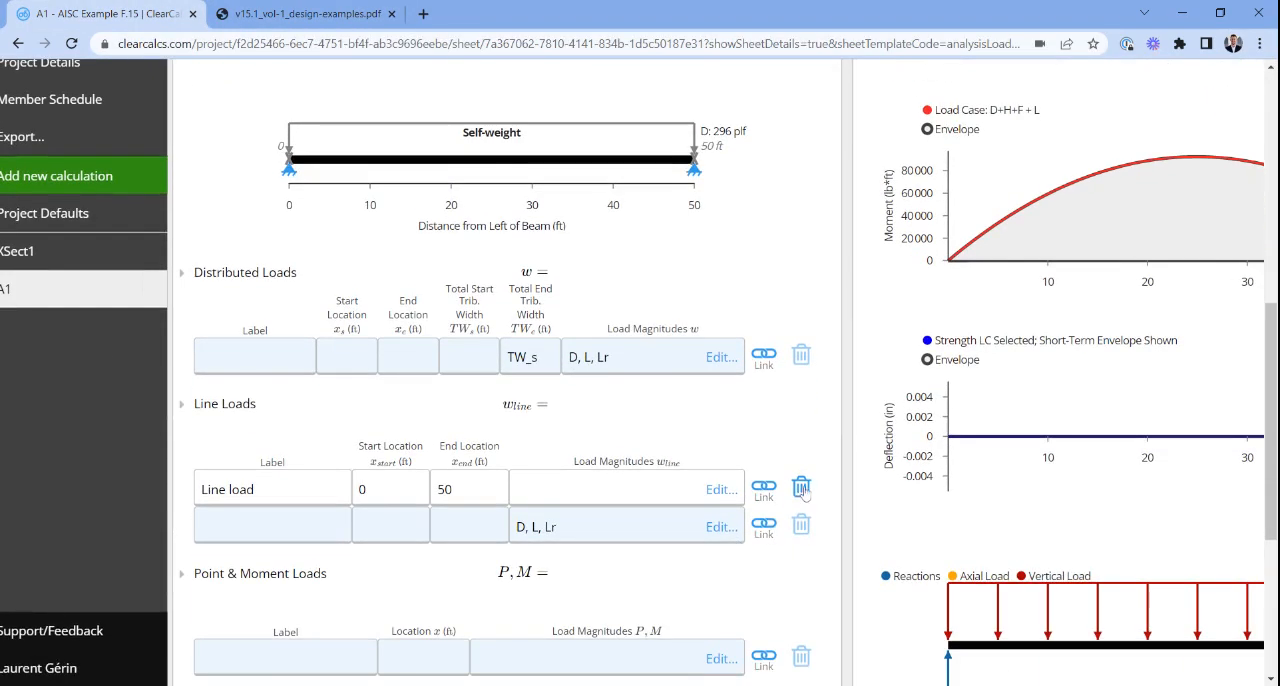
- Consult the concentrated load in the PDF diagram and add a load labelled "Point Load" at location L/2
{"action": "left_click", "coordinate": [243, 8]}
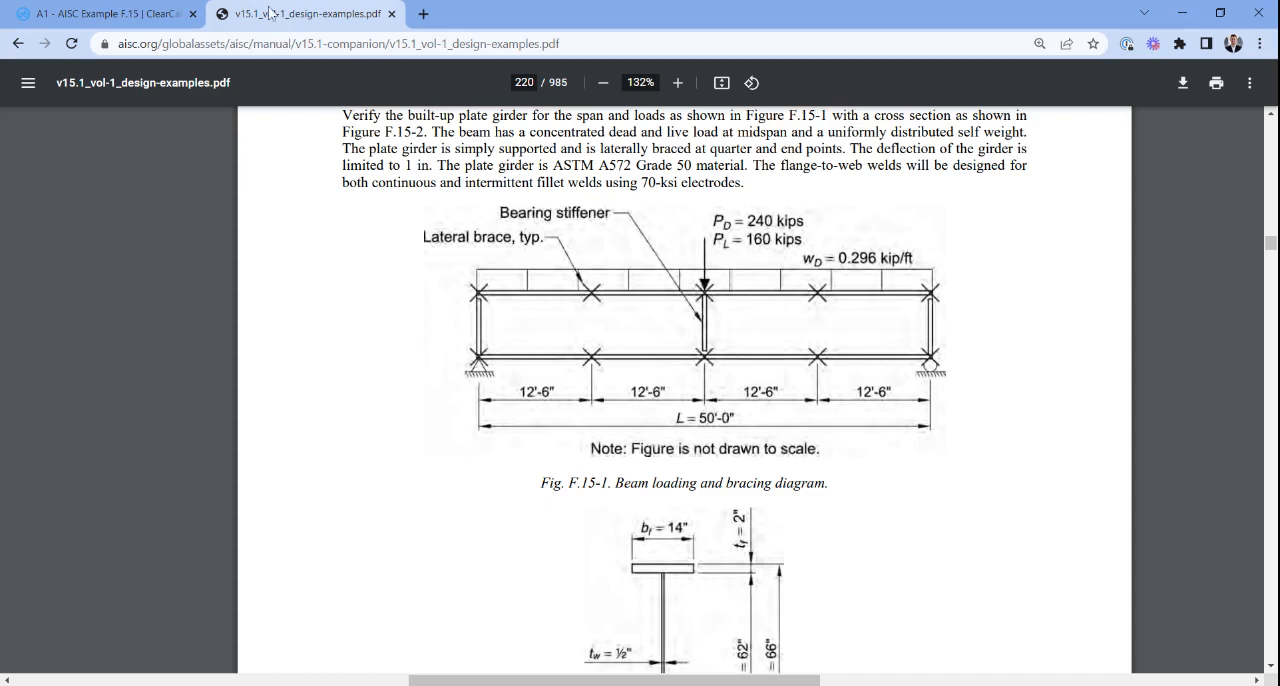
{"action": "left_click", "coordinate": [160, 13]}
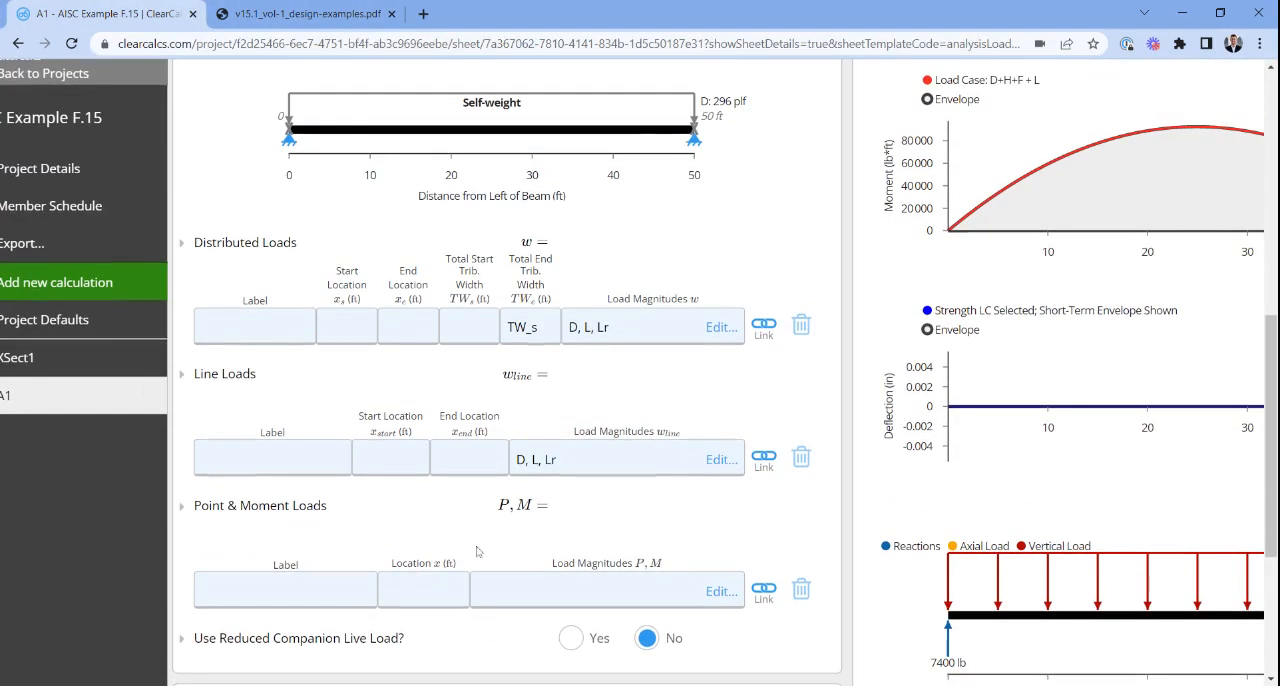
{"action": "left_click", "coordinate": [284, 591]}
{"action": "type", "text": "Point Load"}
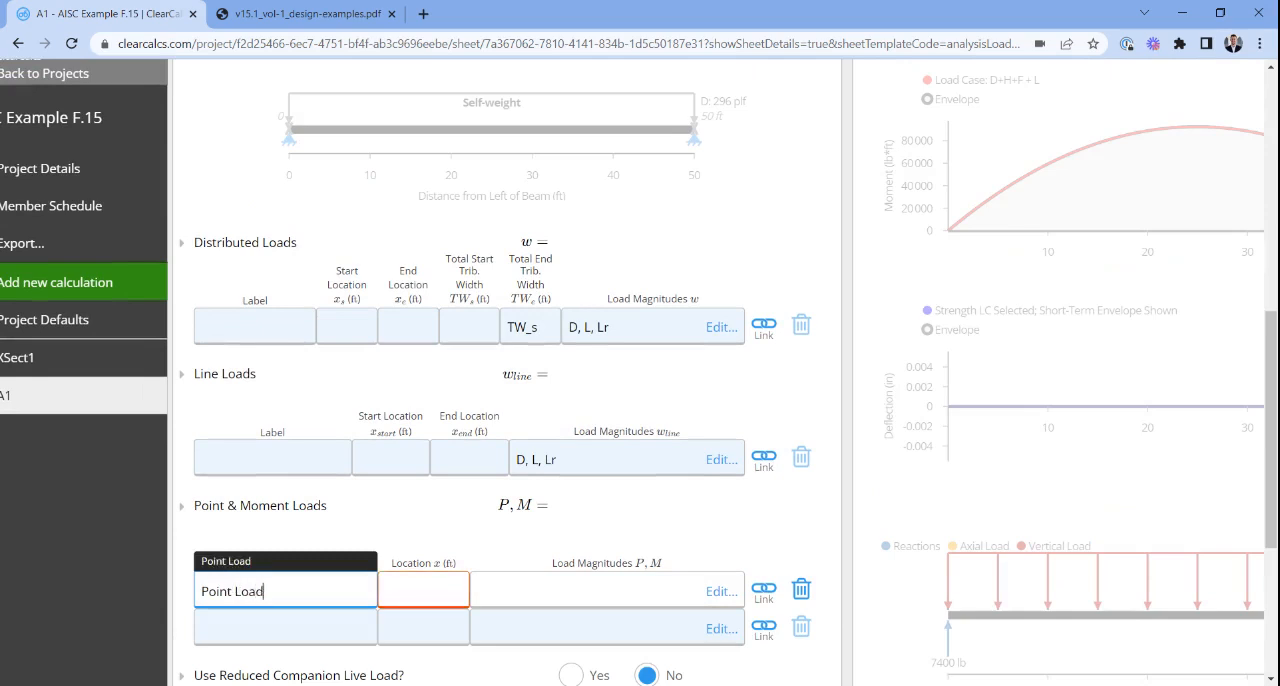
{"action": "key", "text": "Tab"}
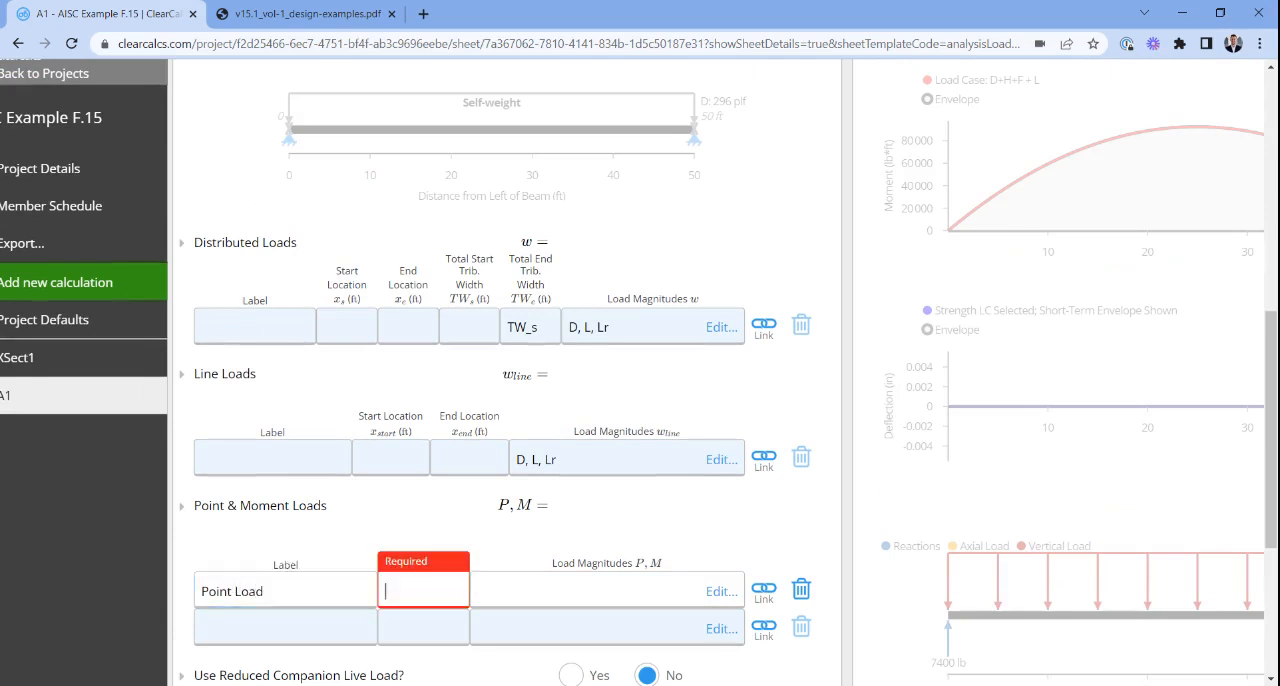
{"action": "type", "text": "L/2"}
- Set the point load's vertical magnitudes to 240 kip dead load and 160 kip live load, consulting the PDF for the values
{"action": "left_click", "coordinate": [543, 606]}
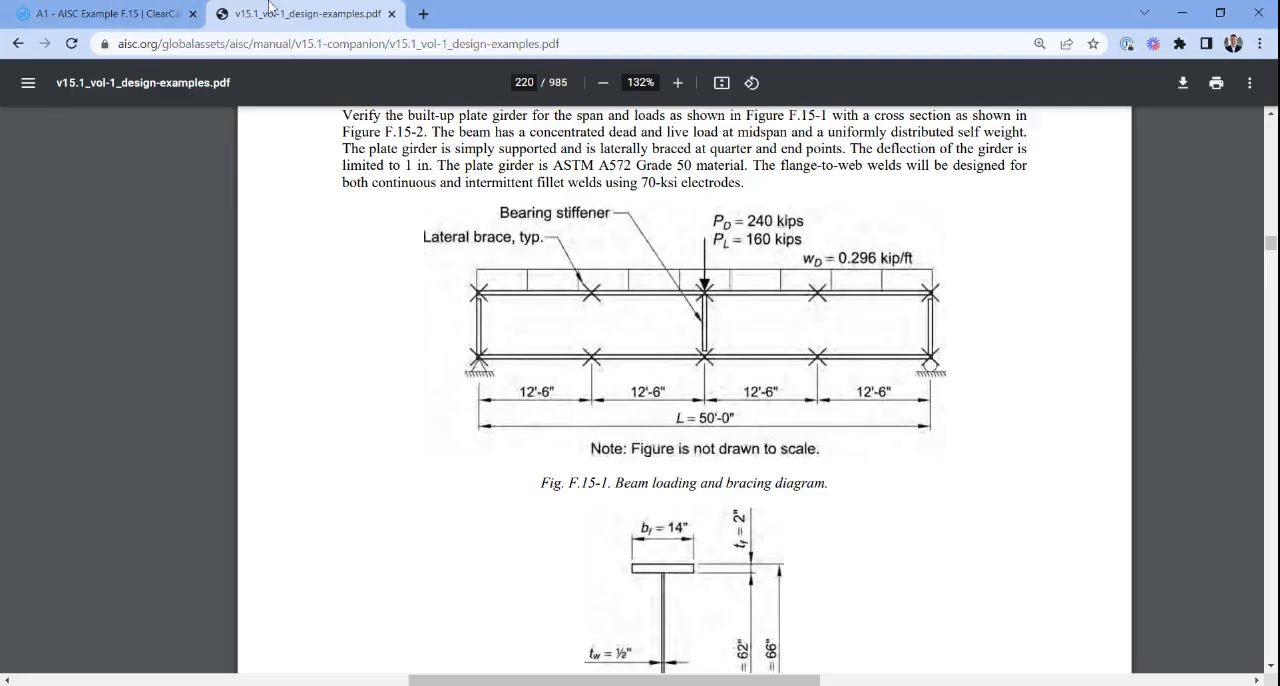
{"action": "left_click", "coordinate": [258, 12]}
{"action": "left_click", "coordinate": [110, 13]}
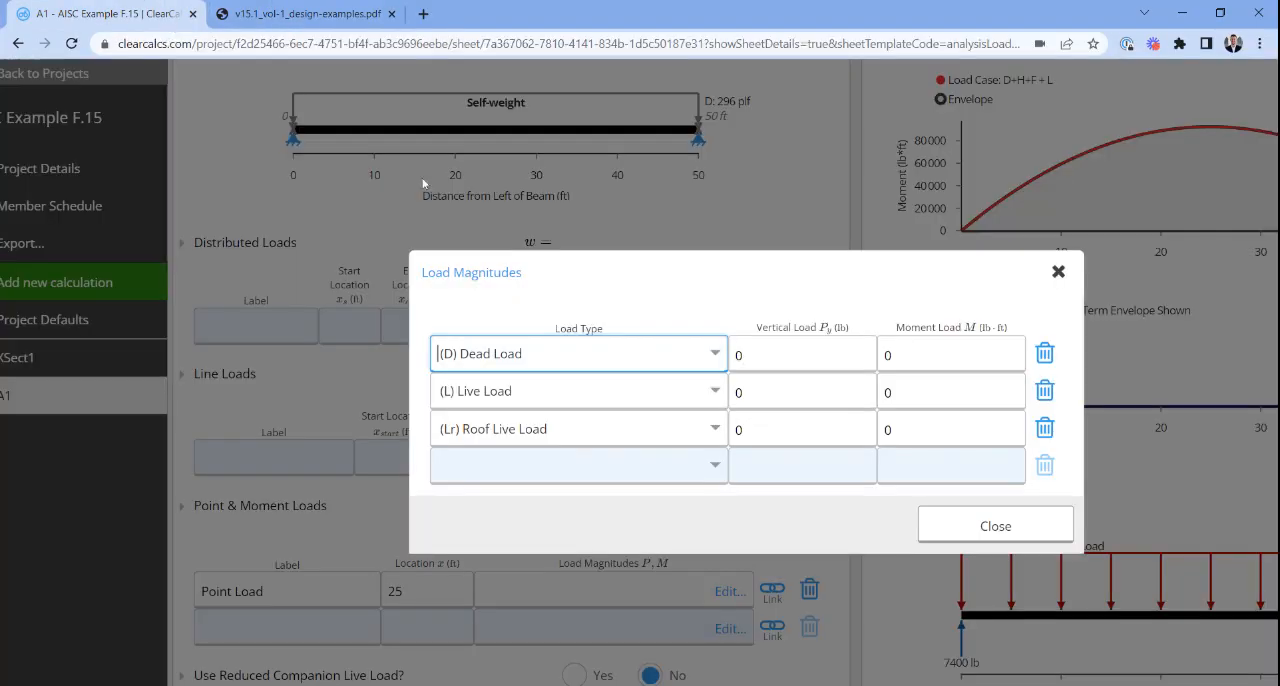
{"action": "type", "text": "240 kip"}
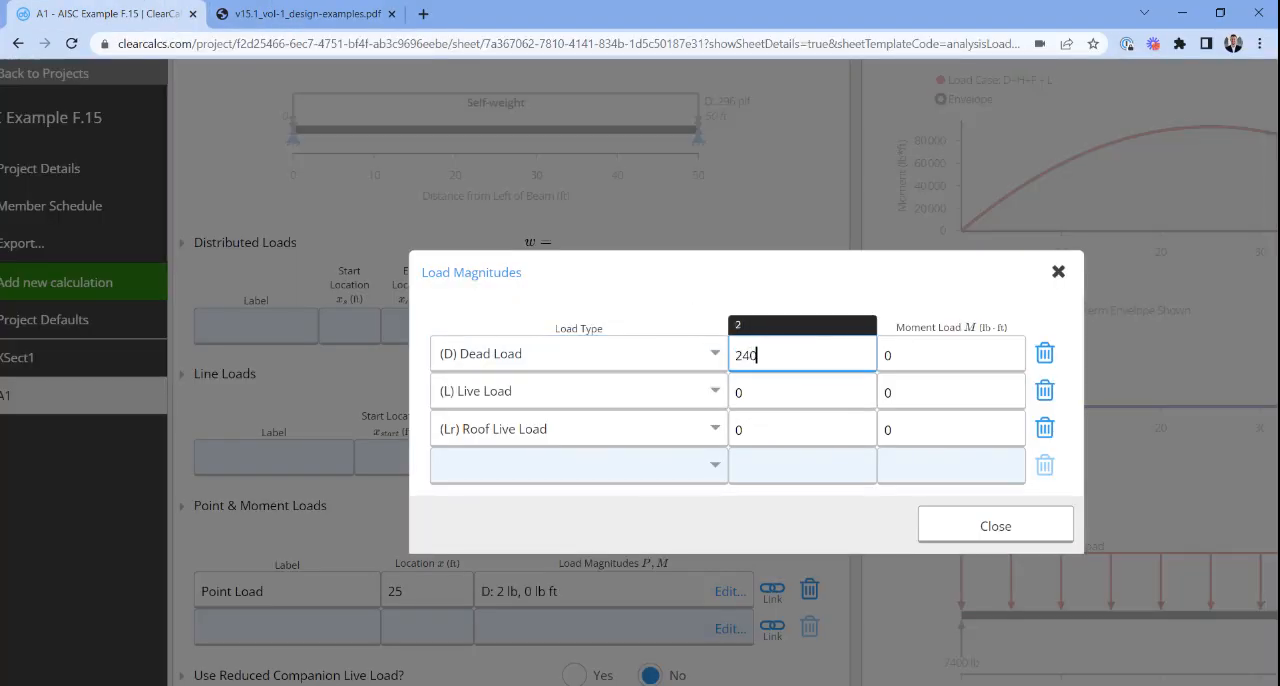
{"action": "key", "text": "Return"}
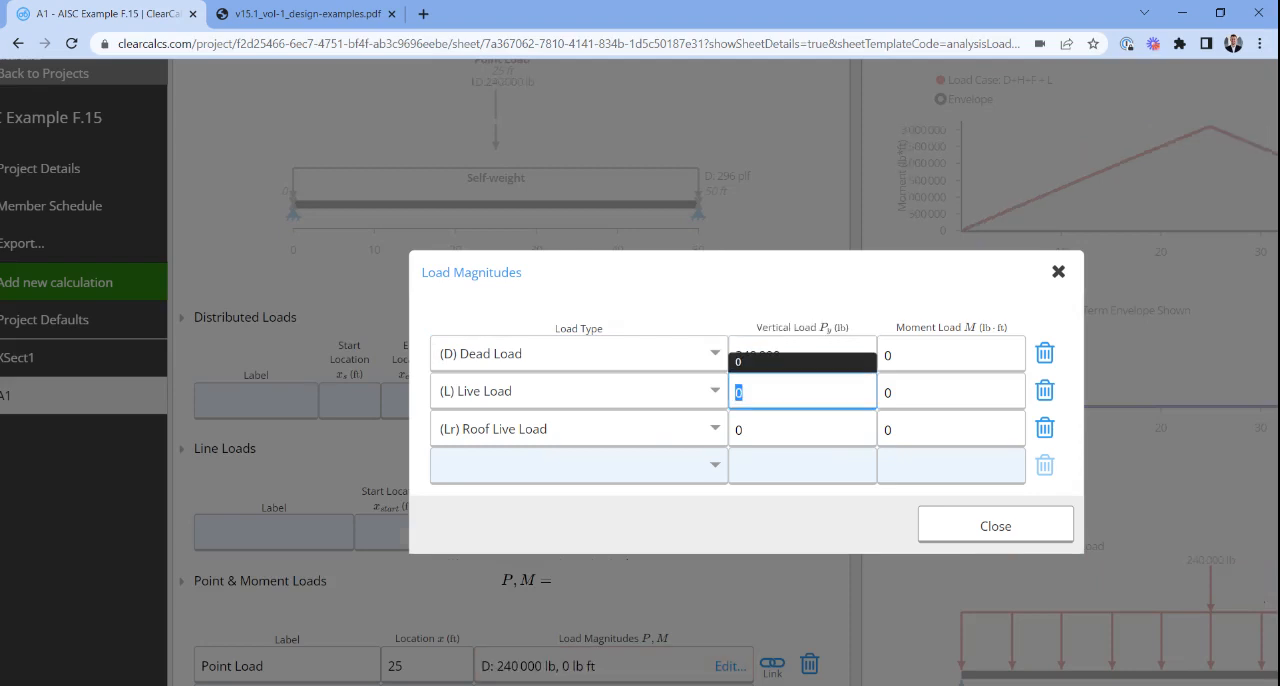
{"action": "left_click", "coordinate": [300, 14]}
{"action": "left_click", "coordinate": [105, 14]}
{"action": "type", "text": "160 kip"}
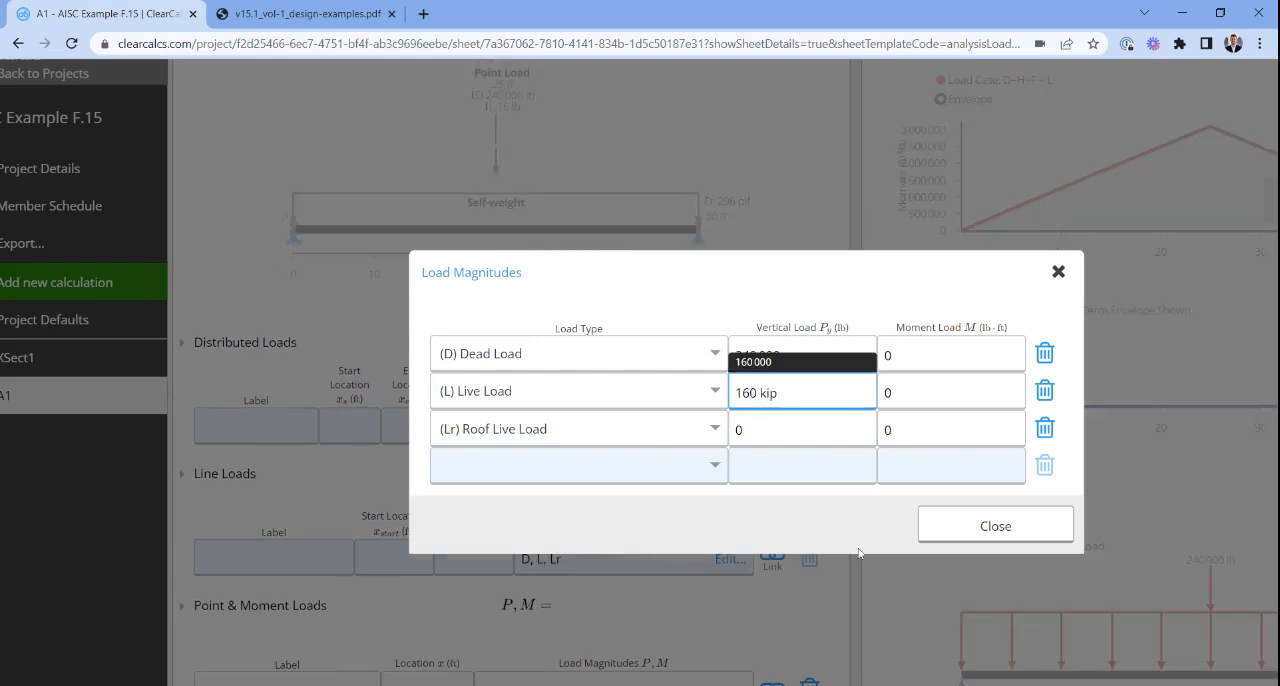
{"action": "left_click", "coordinate": [974, 526]}
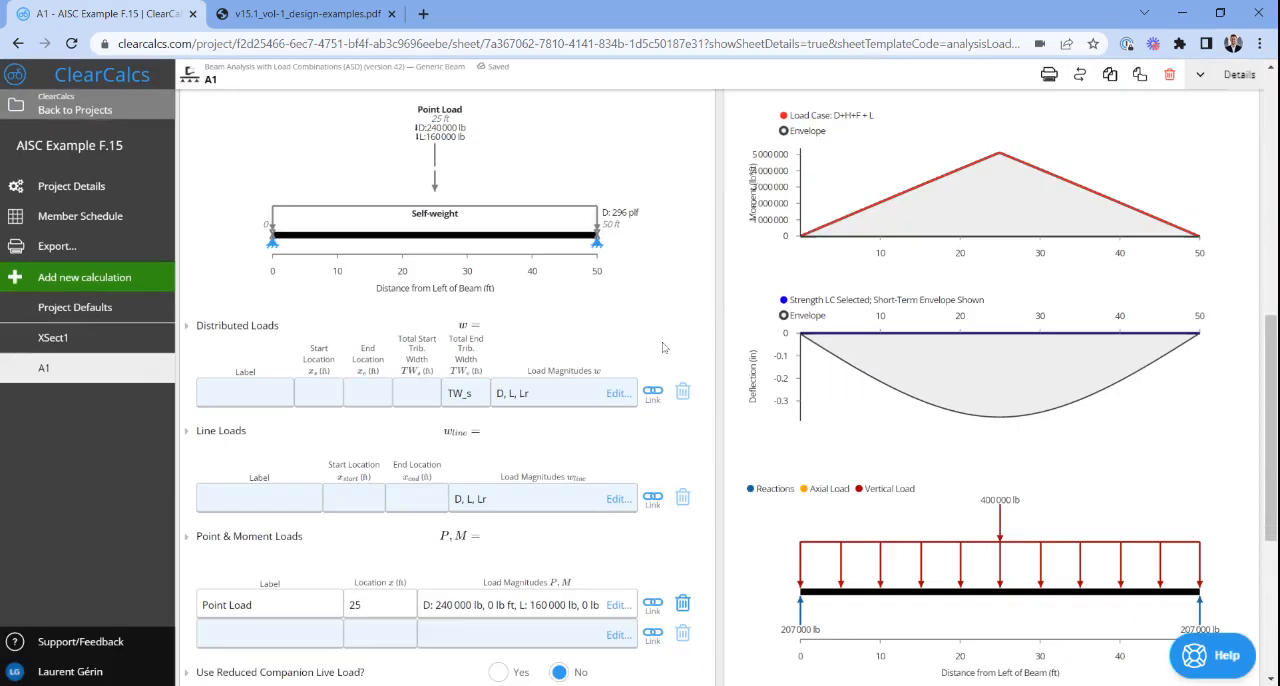
- Review the updated beam load diagram, and find the ASD required shear and moment in the PDF example
{"action": "scroll", "coordinate": [674, 400], "scroll_direction": "up", "scroll_amount": 1}
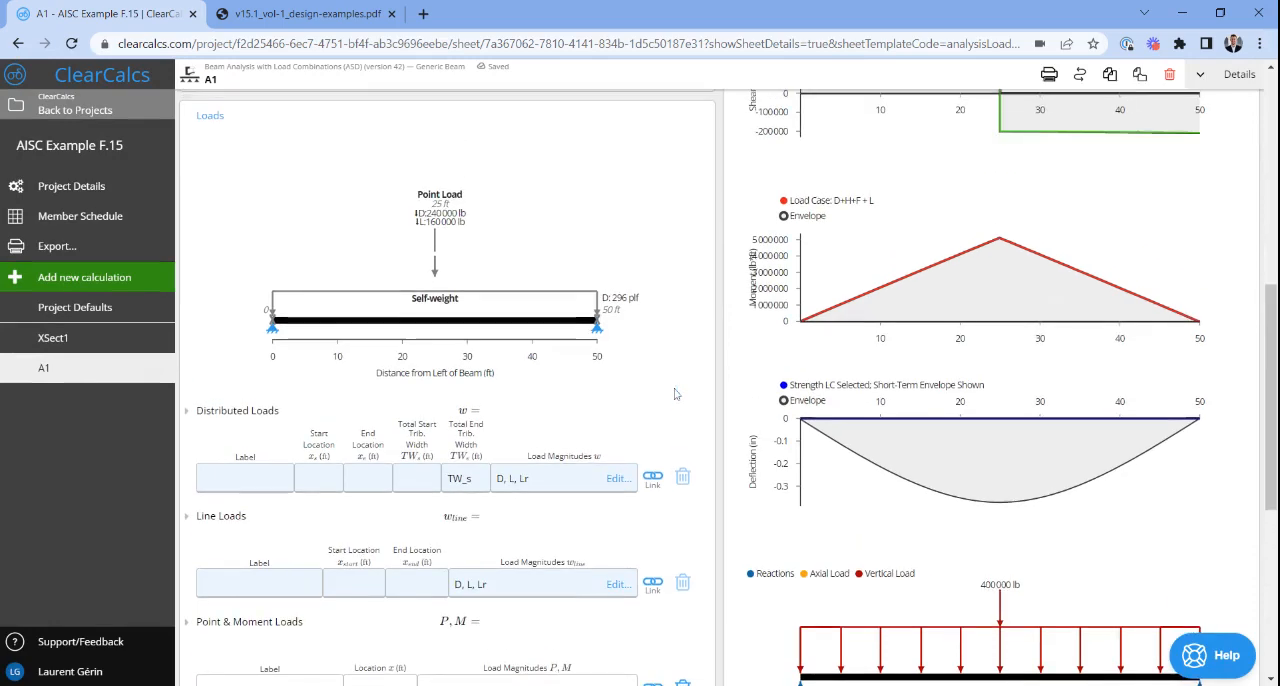
{"action": "left_click", "coordinate": [308, 12]}
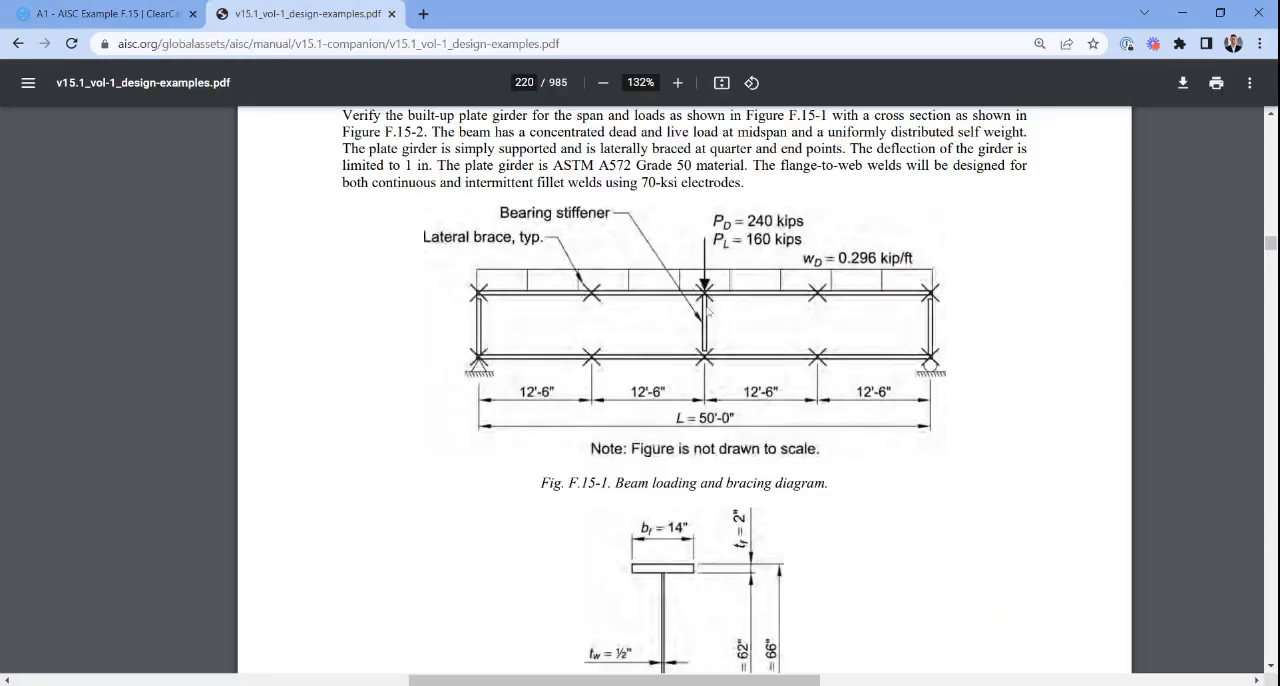
{"action": "scroll", "coordinate": [706, 313], "scroll_direction": "down", "scroll_amount": 7}
{"action": "scroll", "coordinate": [703, 317], "scroll_direction": "down", "scroll_amount": 5}
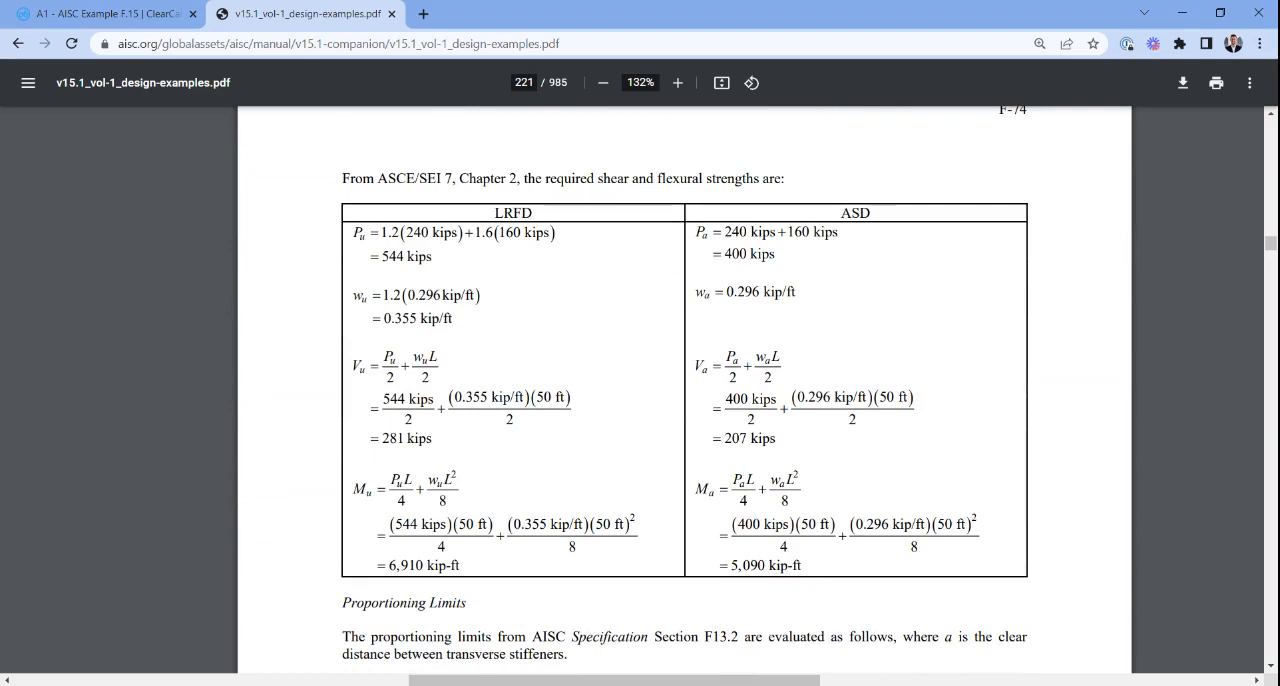
{"action": "double_click", "coordinate": [736, 439]}
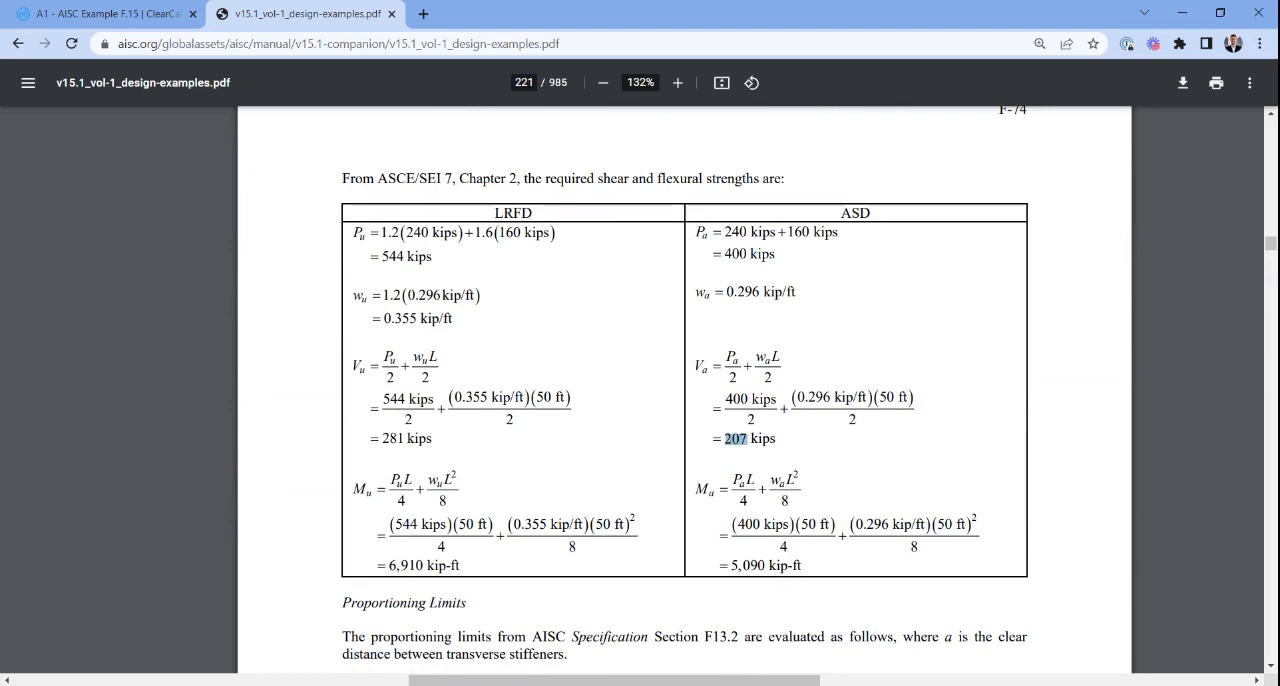
{"action": "double_click", "coordinate": [755, 566]}
- Check the beam analysis summary's positive moment and shear demands against the PDF's ASD strengths
{"action": "left_click", "coordinate": [100, 14]}
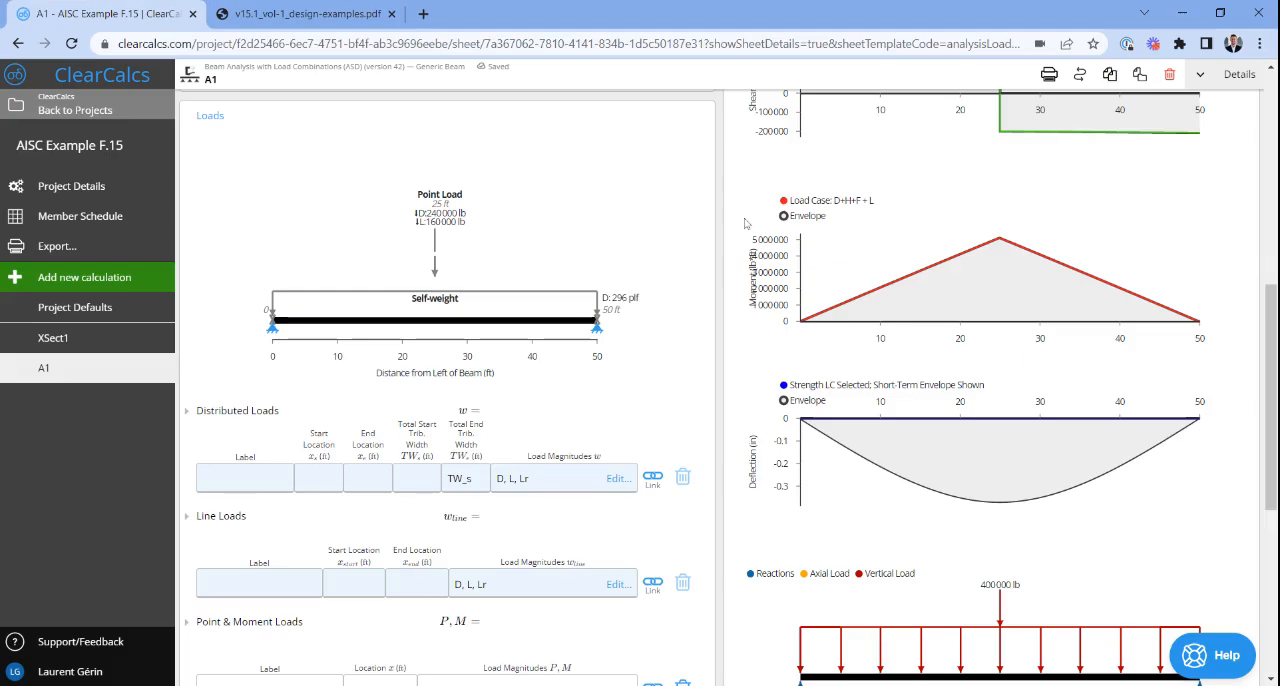
{"action": "scroll", "coordinate": [745, 222], "scroll_direction": "up", "scroll_amount": 1}
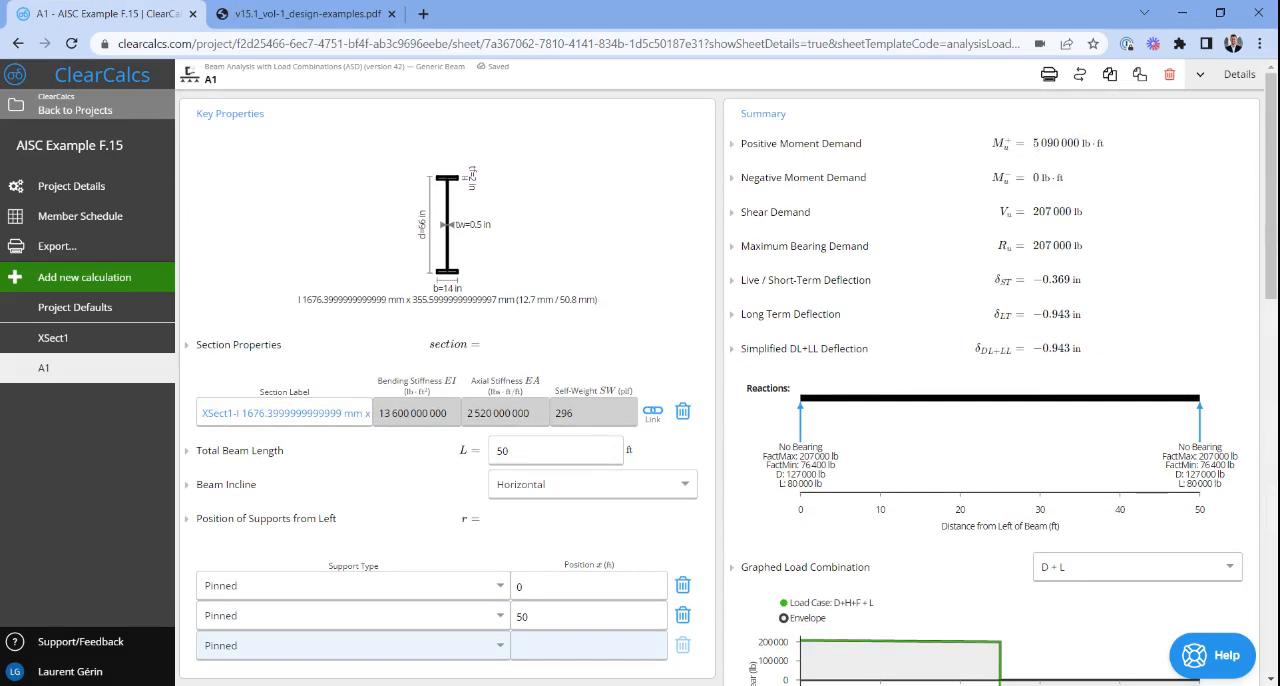
{"action": "left_click_drag", "start_coordinate": [1036, 146], "coordinate": [1096, 145]}
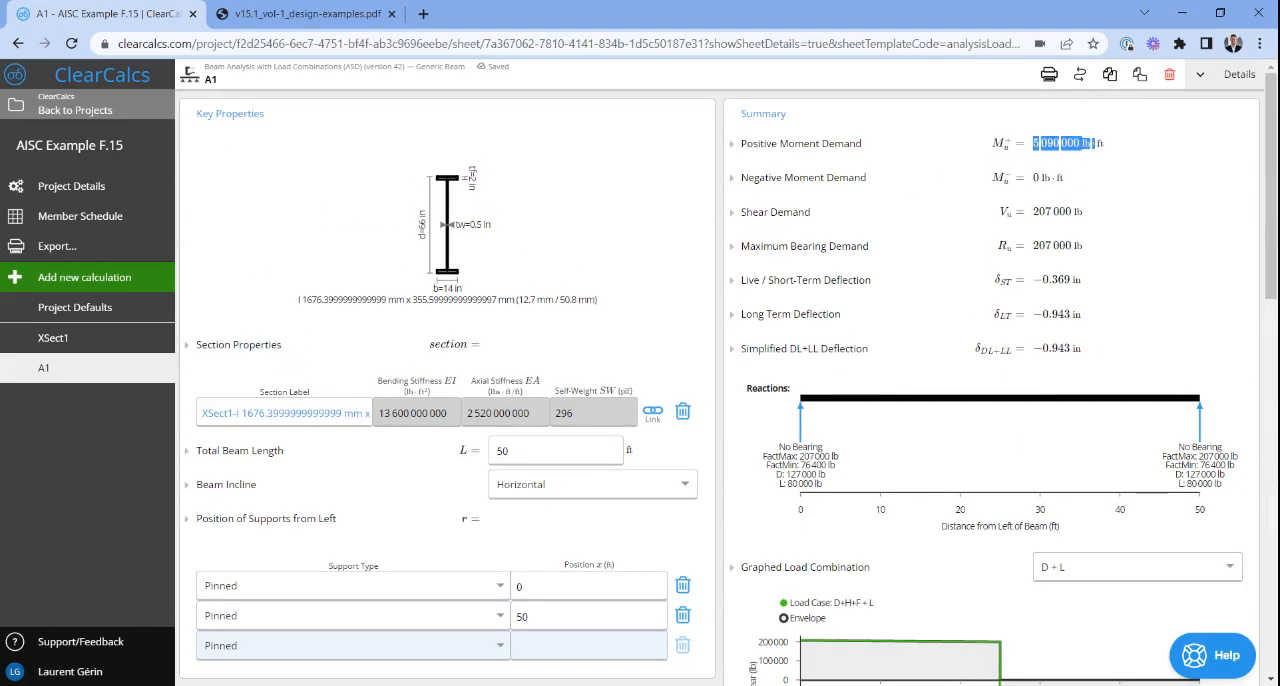
{"action": "left_click_drag", "start_coordinate": [1033, 212], "coordinate": [1072, 212]}
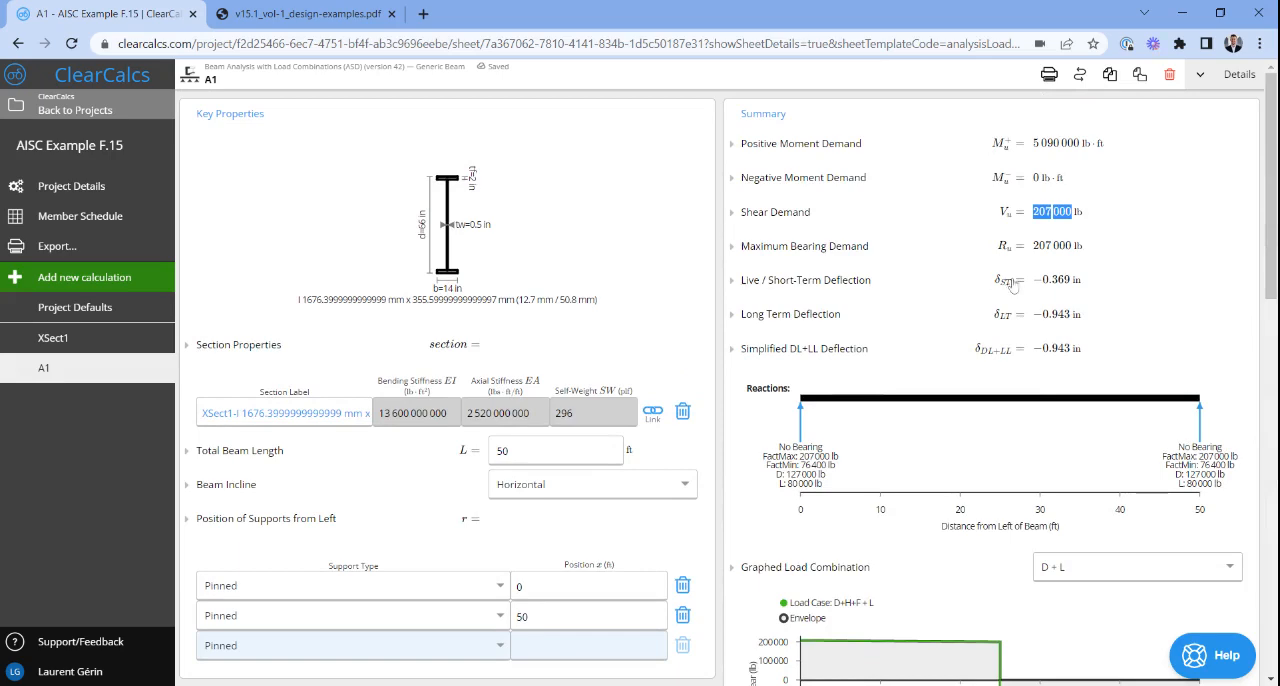
- Locate the maximum deflection calculation in the PDF and examine its formula and result up close
{"action": "left_click", "coordinate": [305, 13]}
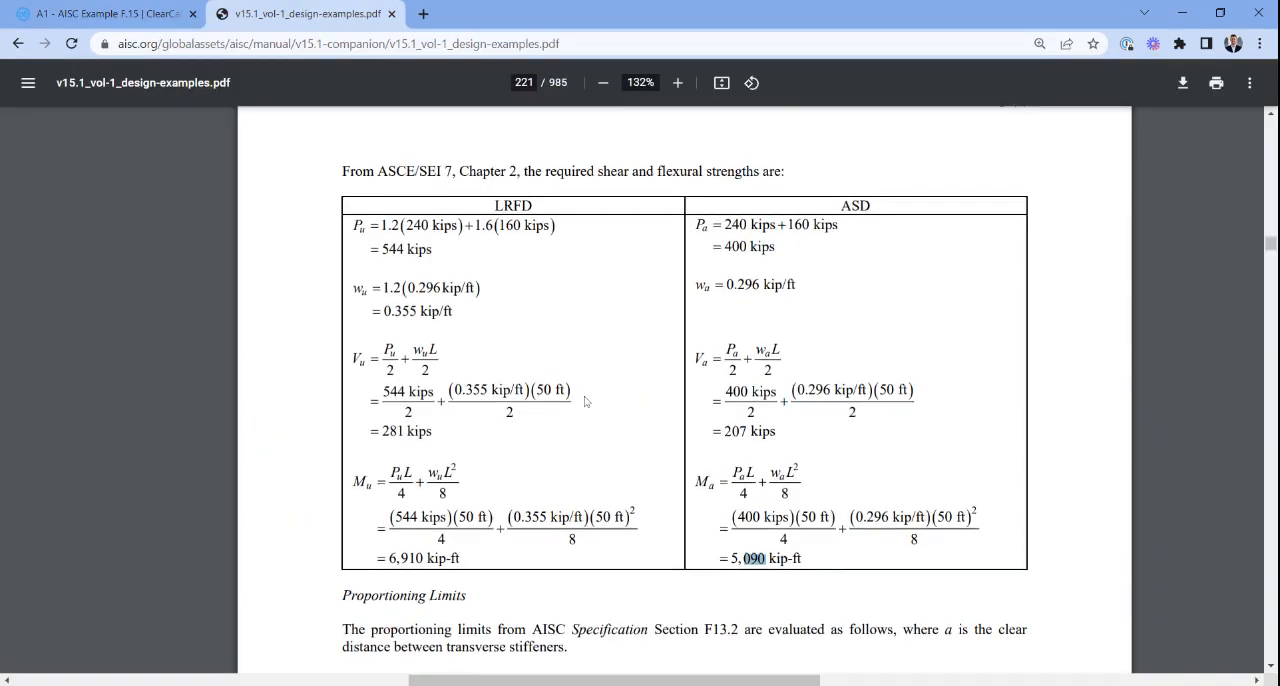
{"action": "scroll", "coordinate": [586, 401], "scroll_direction": "down", "scroll_amount": 15}
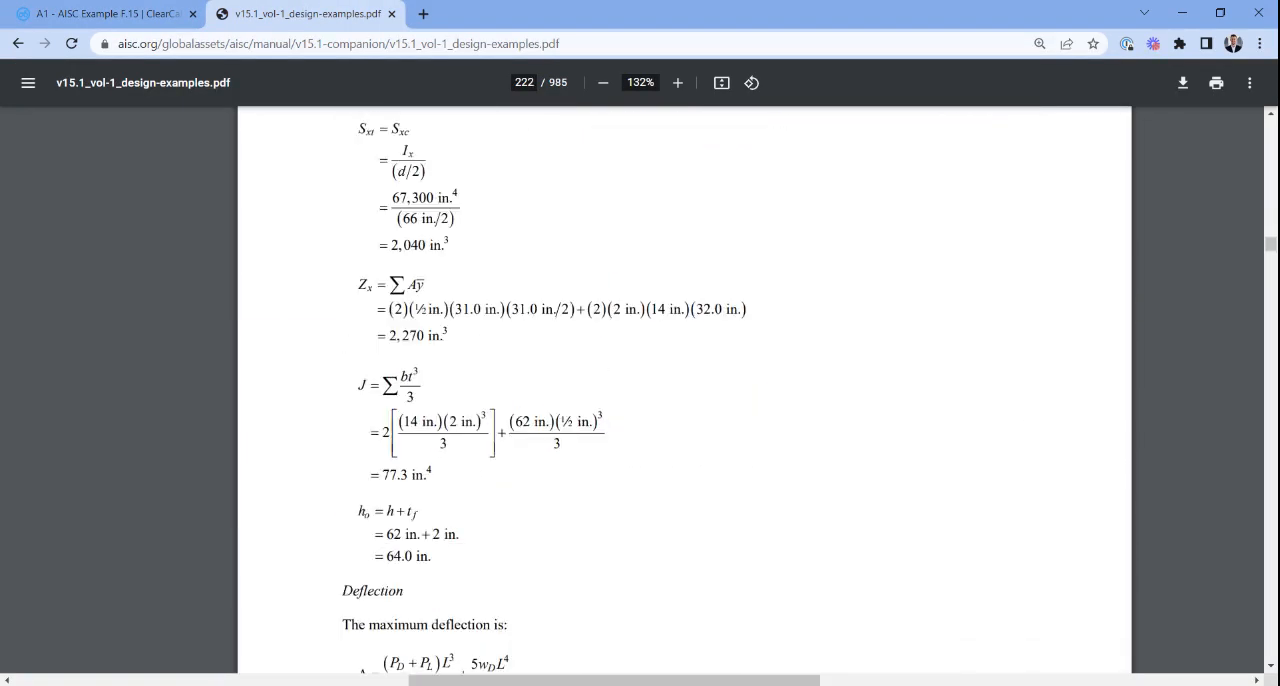
{"action": "scroll", "coordinate": [639, 395], "scroll_direction": "down", "scroll_amount": 4}
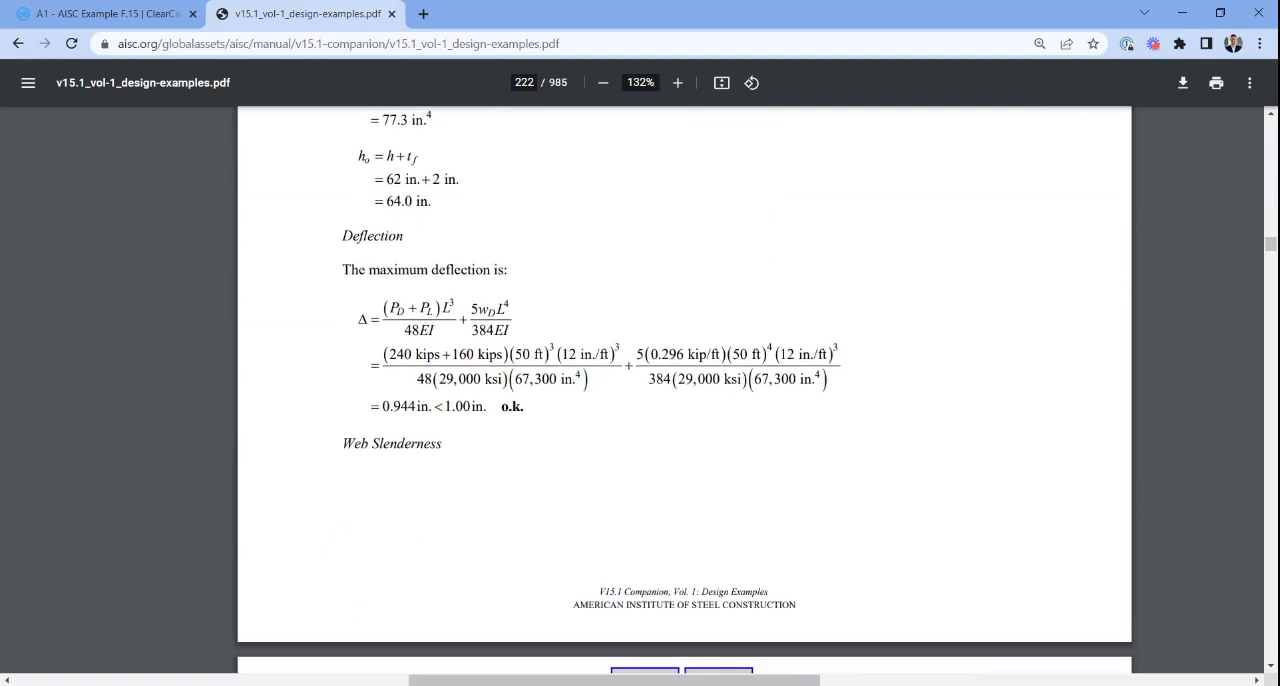
{"action": "scroll", "coordinate": [586, 395], "scroll_direction": "up", "scroll_amount": 5}
{"action": "scroll", "coordinate": [586, 395], "scroll_direction": "left", "scroll_amount": 1}
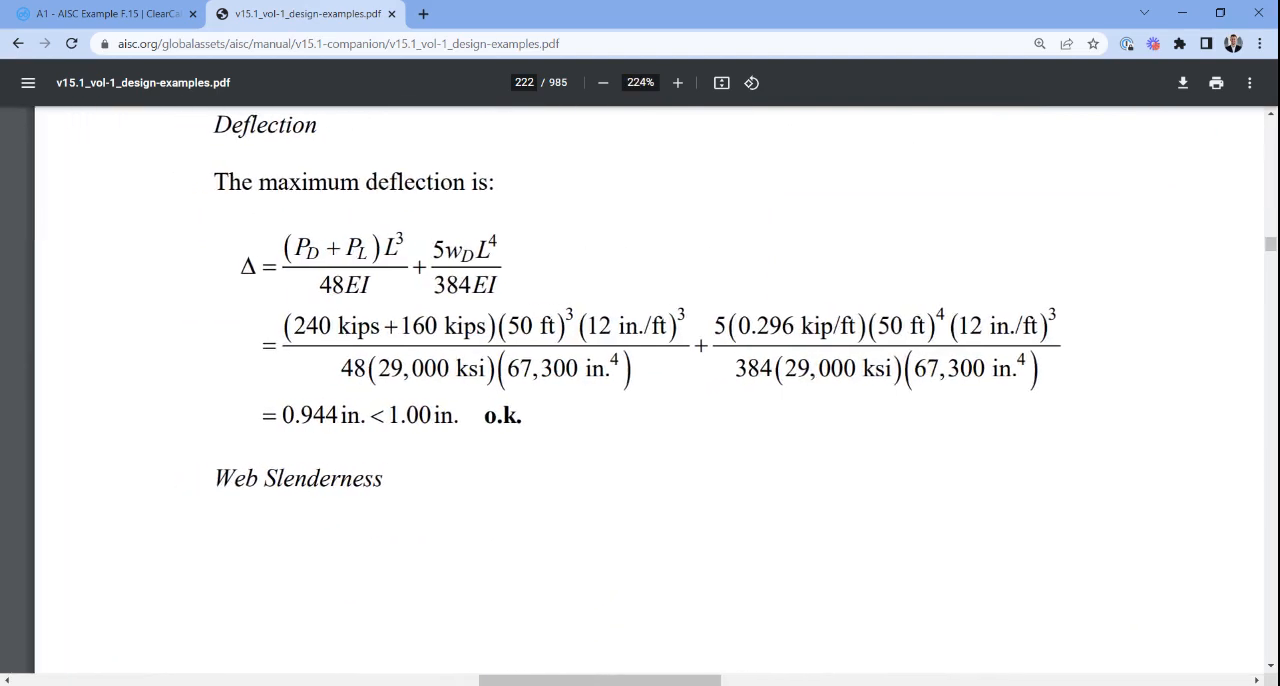
{"action": "scroll", "coordinate": [639, 390], "scroll_direction": "left", "scroll_amount": 1}
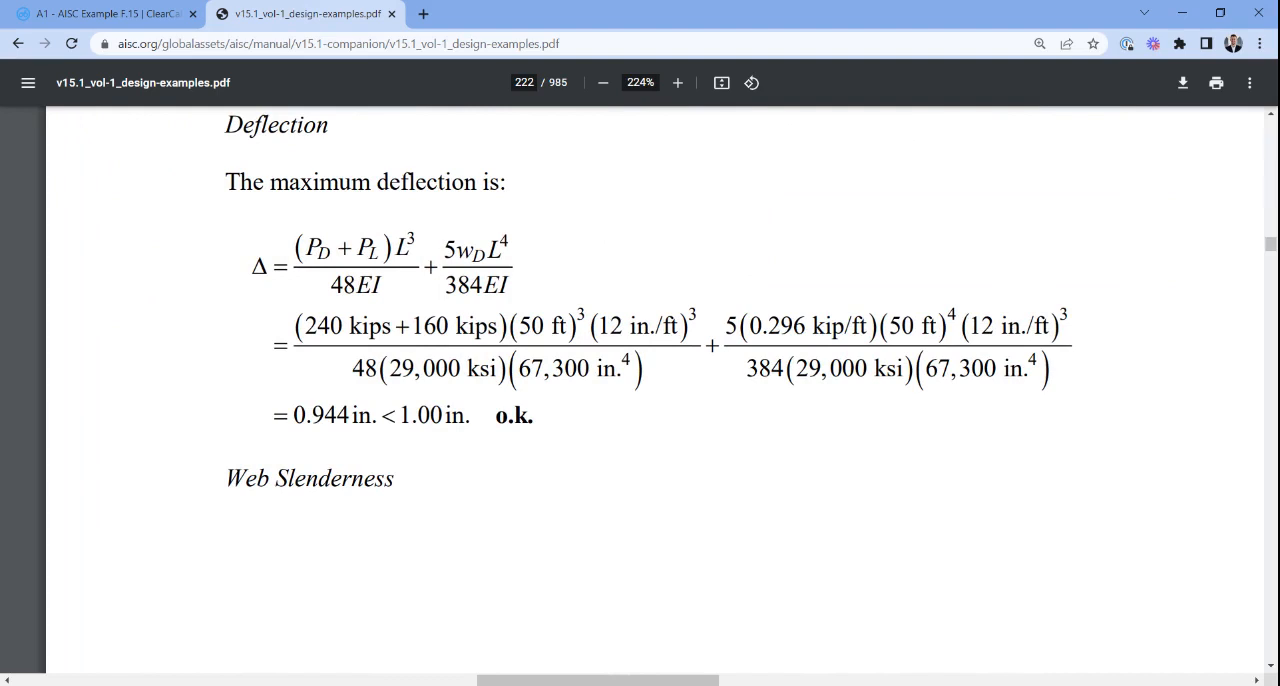
{"action": "double_click", "coordinate": [478, 285]}
{"action": "left_click", "coordinate": [478, 285]}
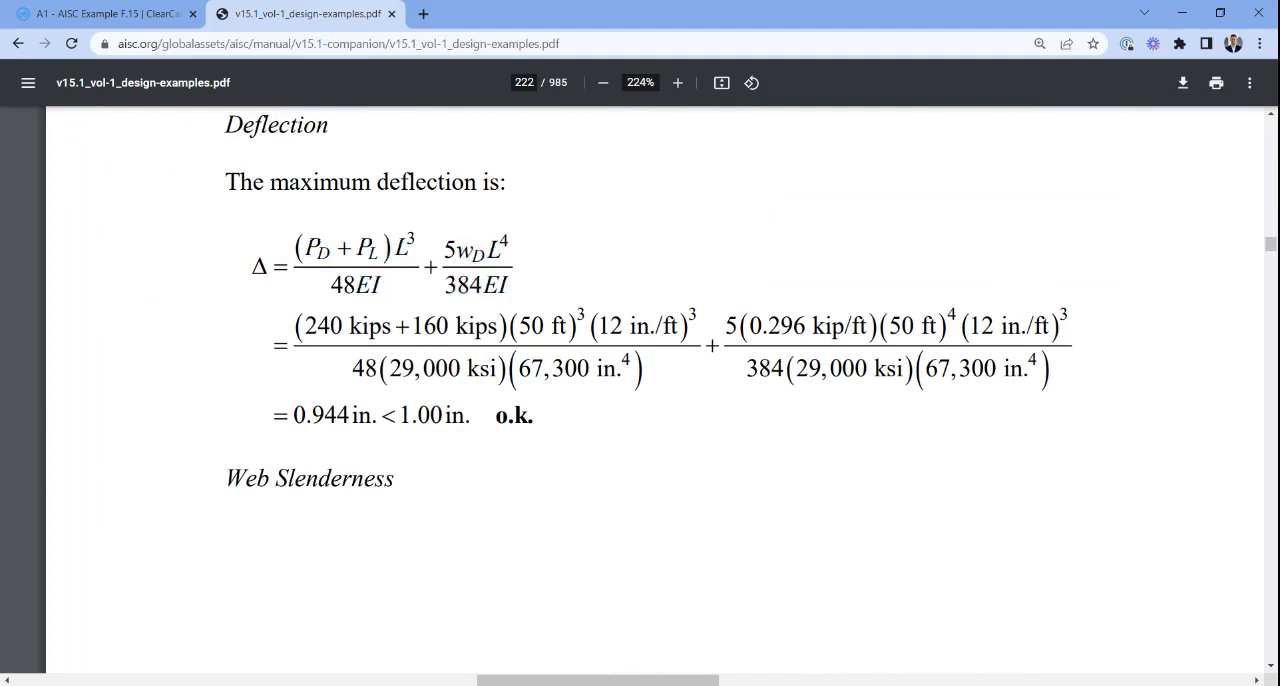
{"action": "left_click_drag", "start_coordinate": [307, 416], "coordinate": [350, 416]}
- Compare the short-term and long-term deflections in the beam analysis summary with the PDF's maximum deflection
{"action": "left_click", "coordinate": [110, 14]}
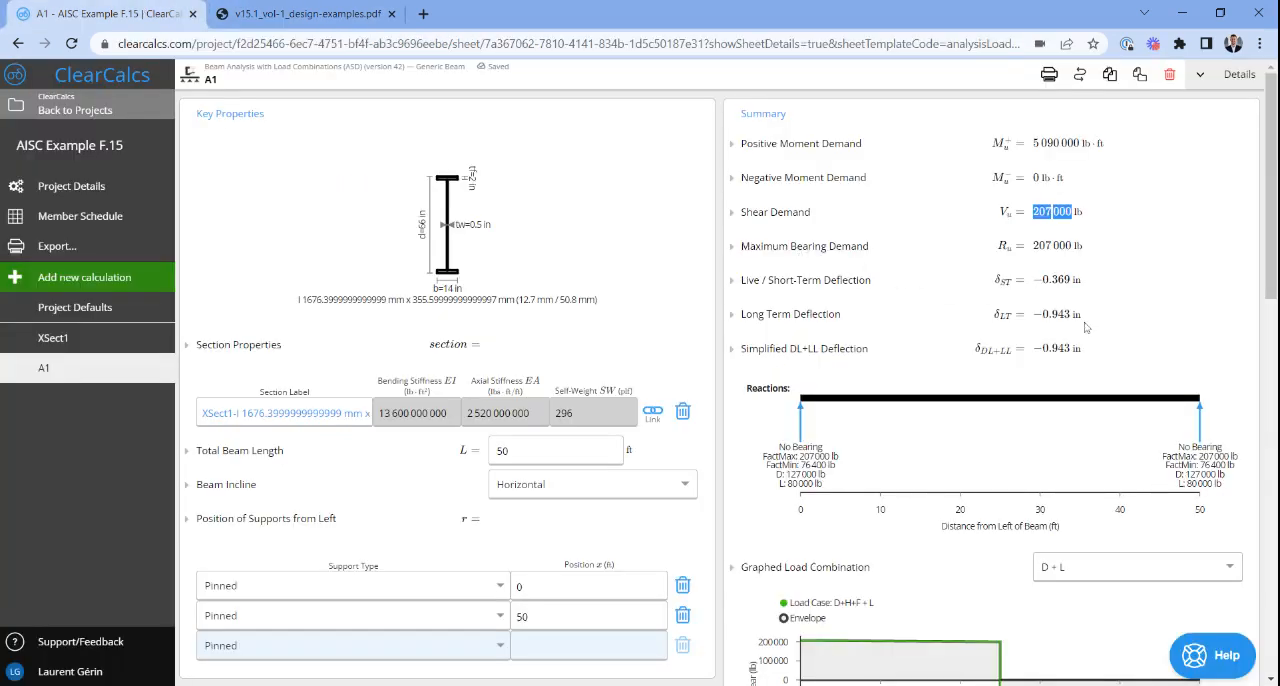
{"action": "left_click_drag", "start_coordinate": [1080, 280], "coordinate": [1031, 282]}
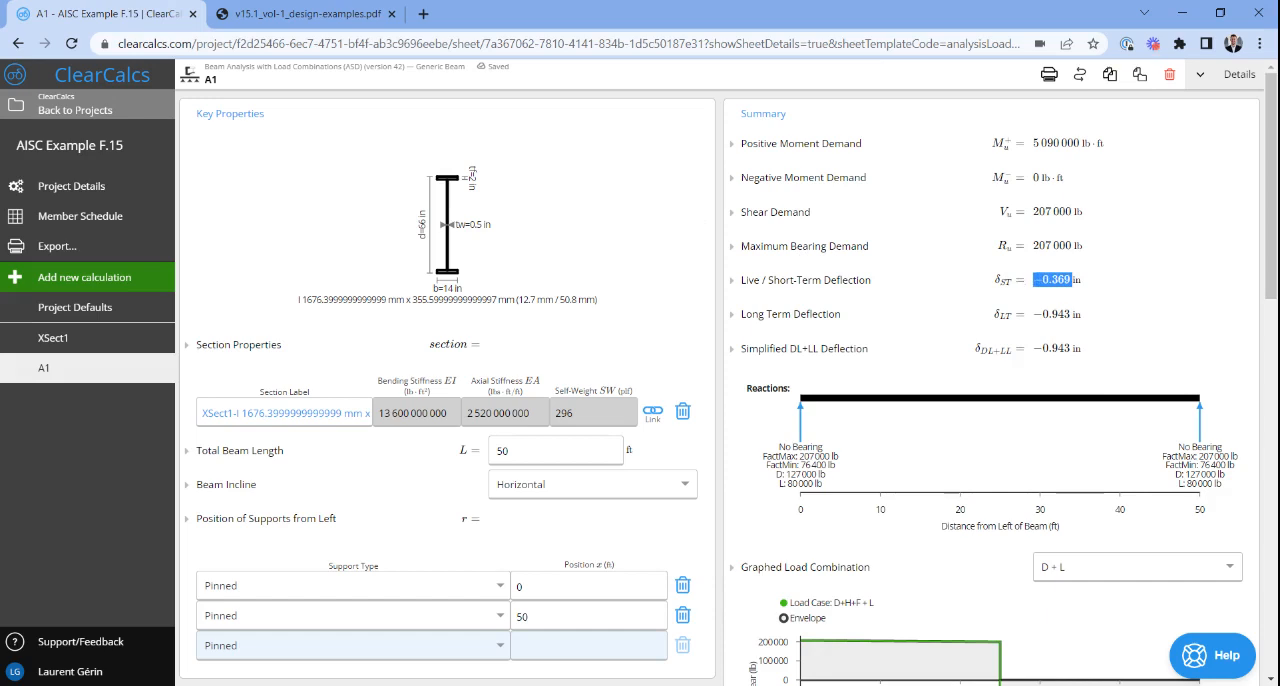
{"action": "scroll", "coordinate": [1034, 282], "scroll_direction": "down", "scroll_amount": 1}
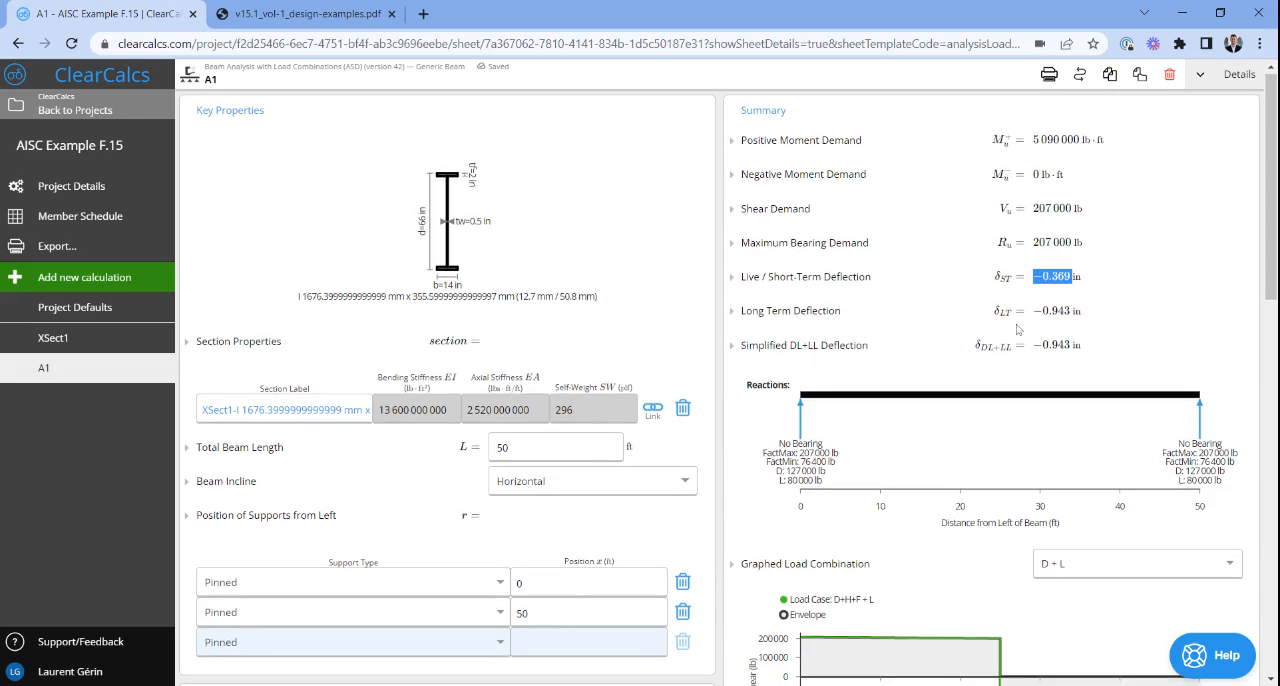
{"action": "left_click_drag", "start_coordinate": [1042, 311], "coordinate": [1072, 311]}
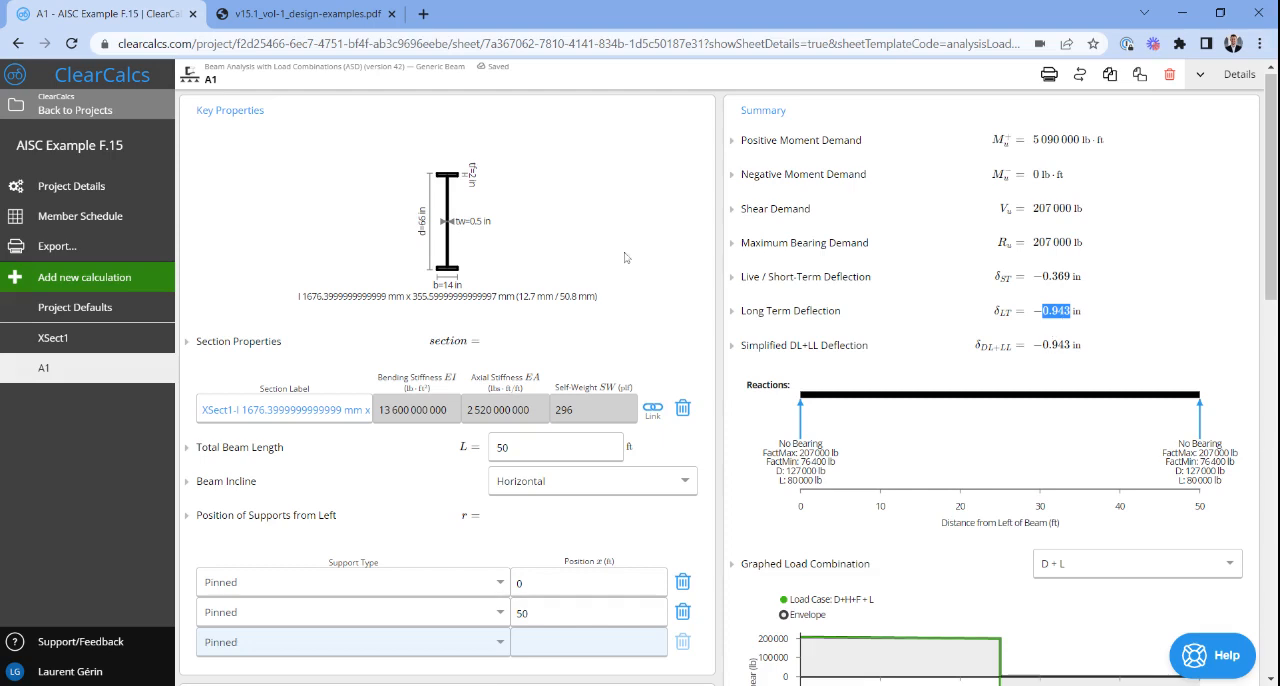
{"action": "left_click", "coordinate": [328, 13]}
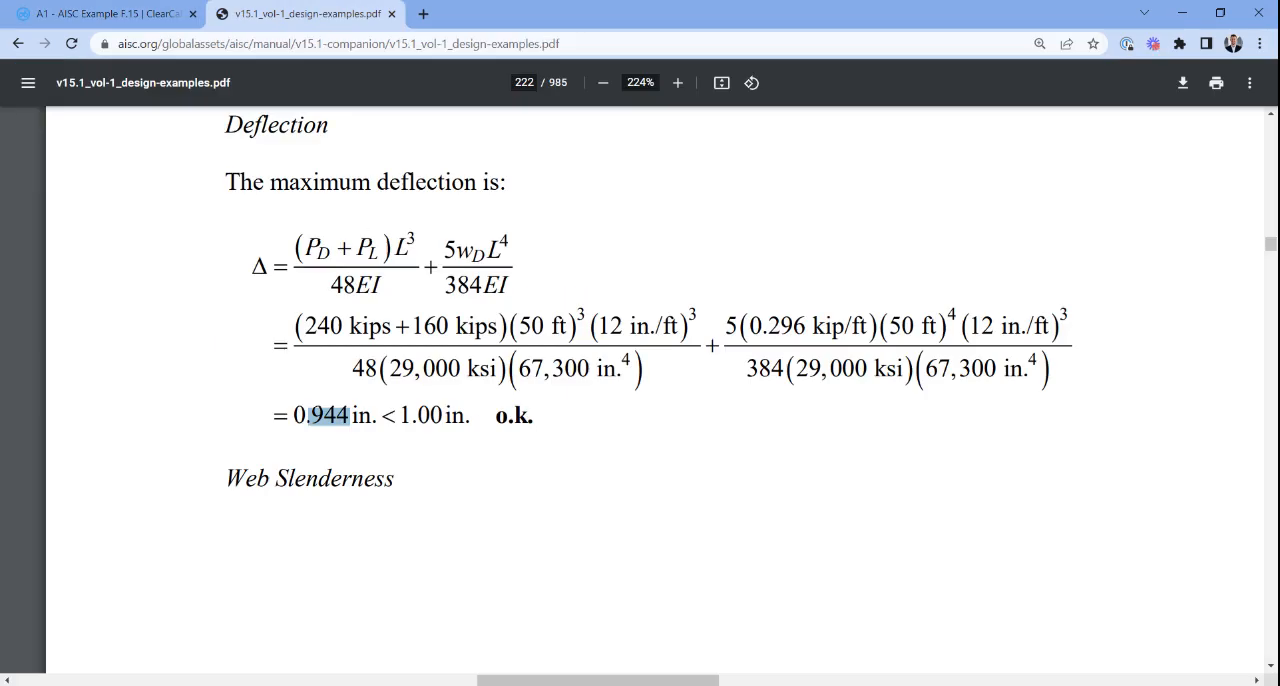
{"action": "left_click", "coordinate": [108, 14]}
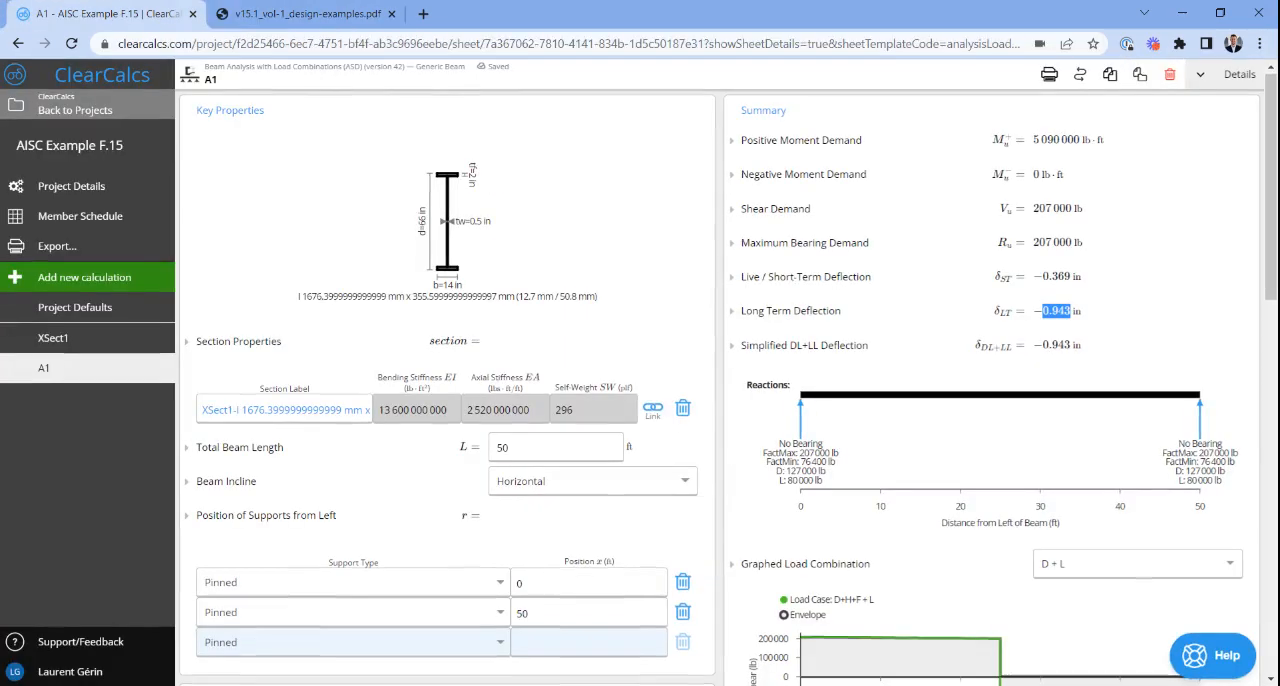
{"action": "scroll", "coordinate": [728, 379], "scroll_direction": "down", "scroll_amount": 1}
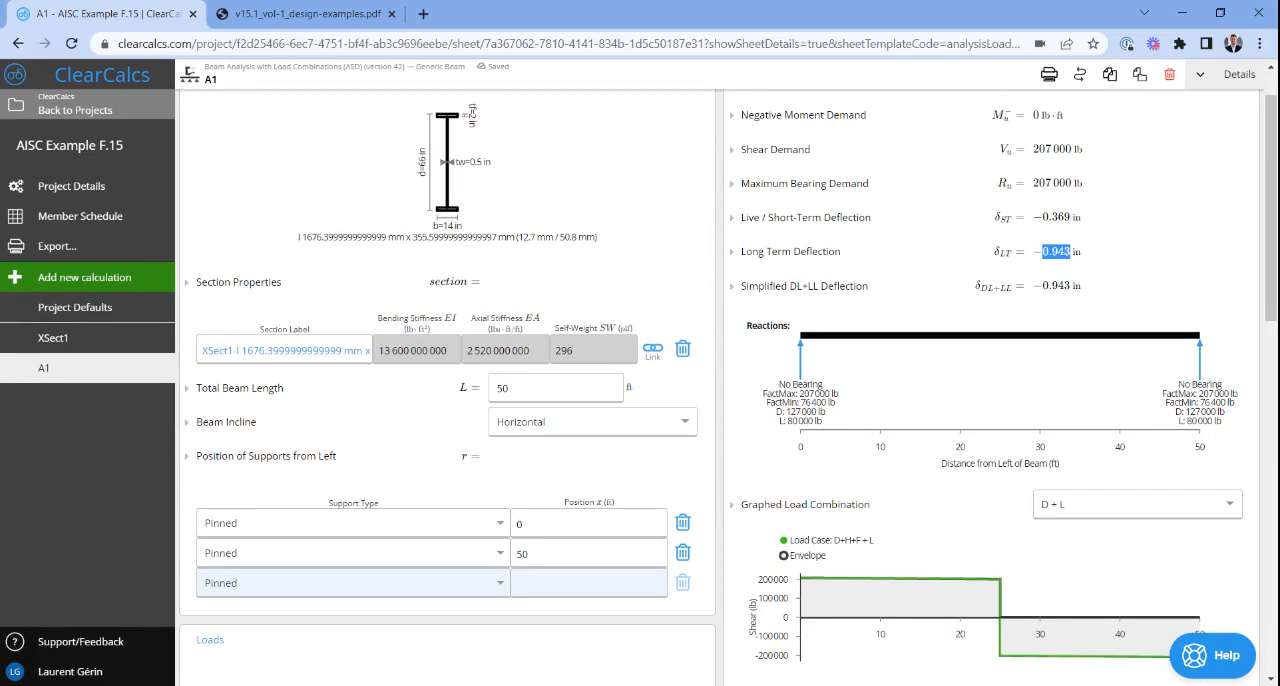
{"action": "scroll", "coordinate": [728, 379], "scroll_direction": "up", "scroll_amount": 1}
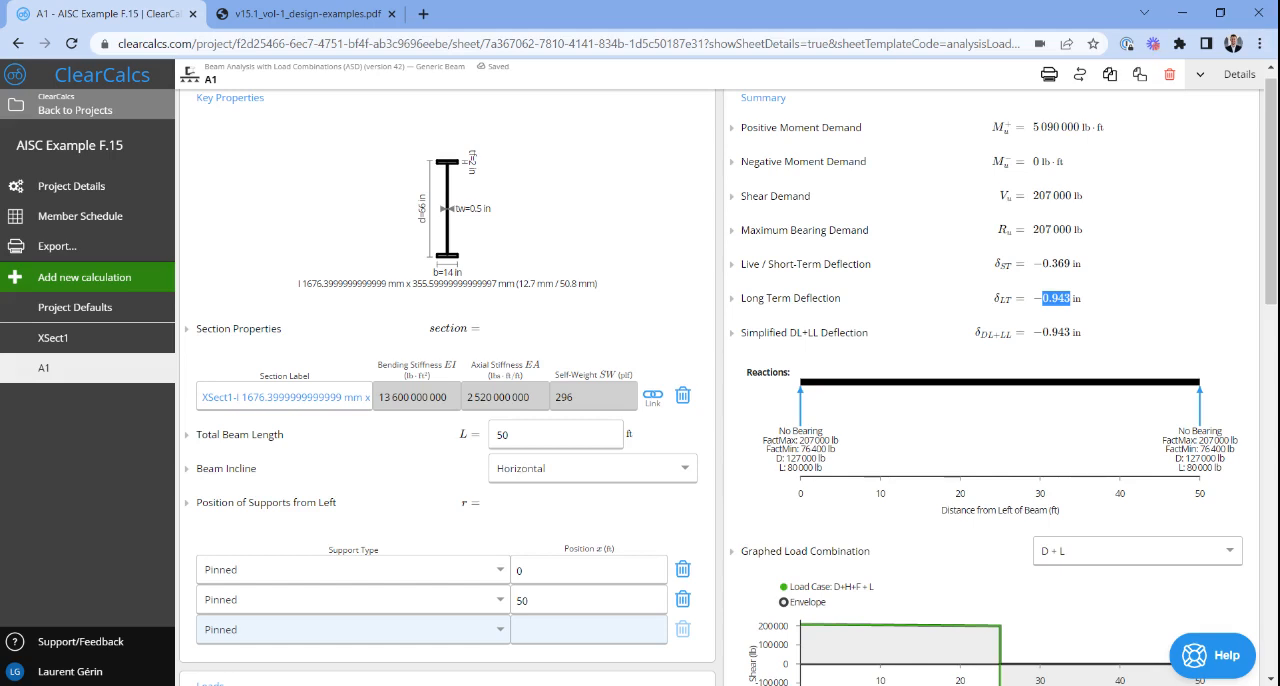
- Open the help widget and choose a contact option for asking the support team
{"action": "left_click", "coordinate": [1203, 652]}
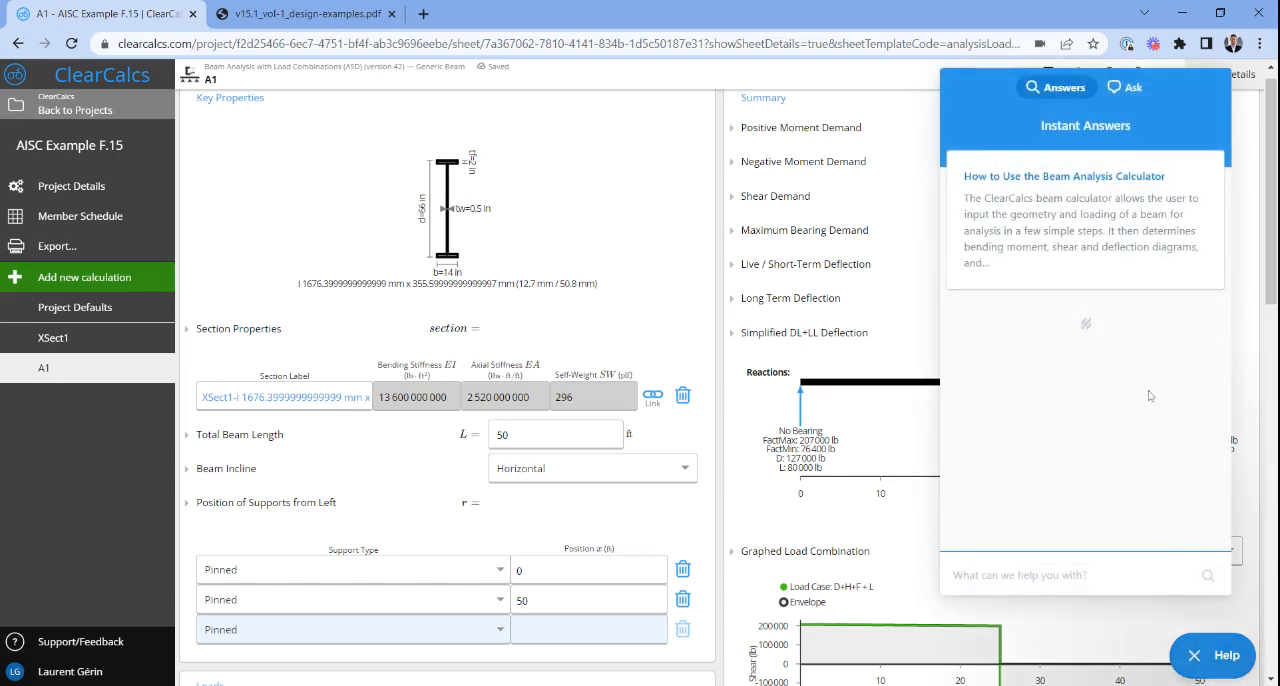
{"action": "left_click", "coordinate": [1113, 89]}
{"action": "left_click", "coordinate": [1100, 272]}
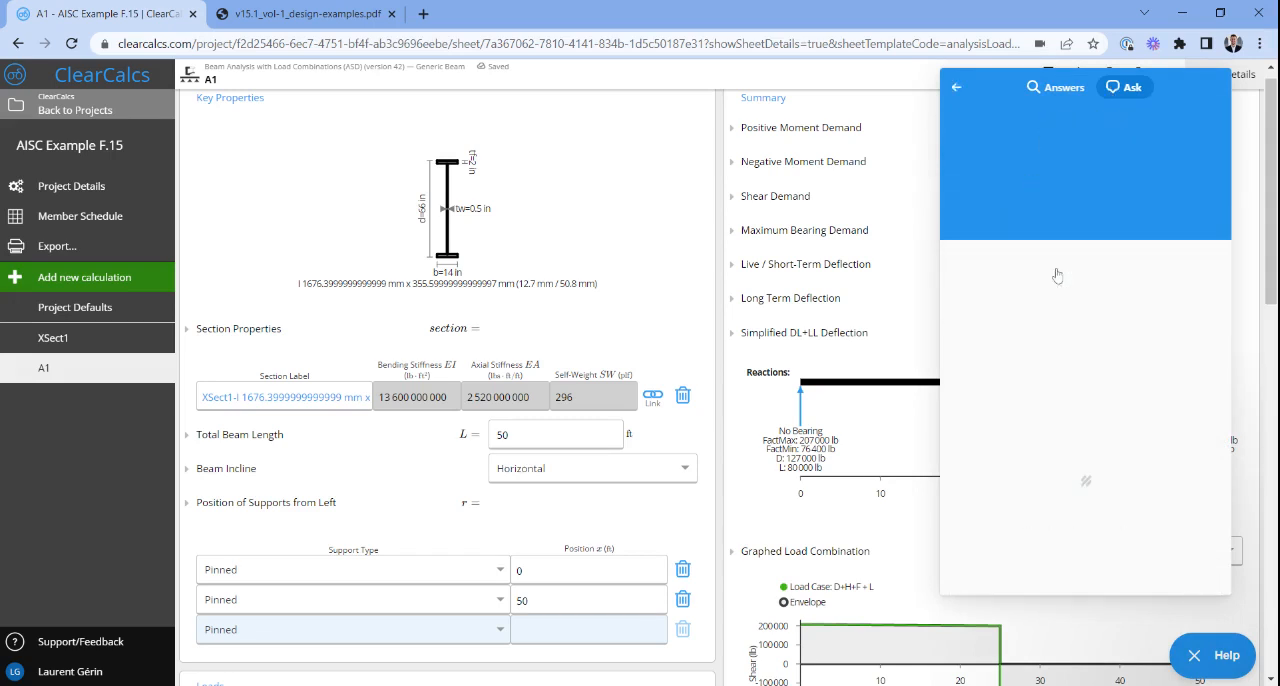